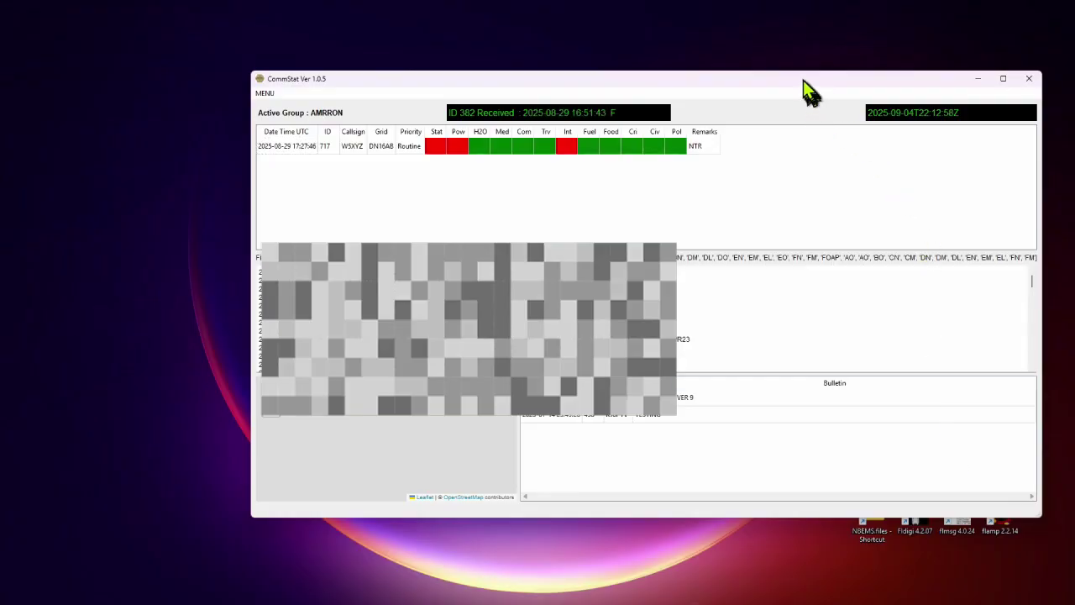
Move the CommStat window toward the top-left and drag its corner to make it larger
left_click_drag(801, 80, 645, 44)
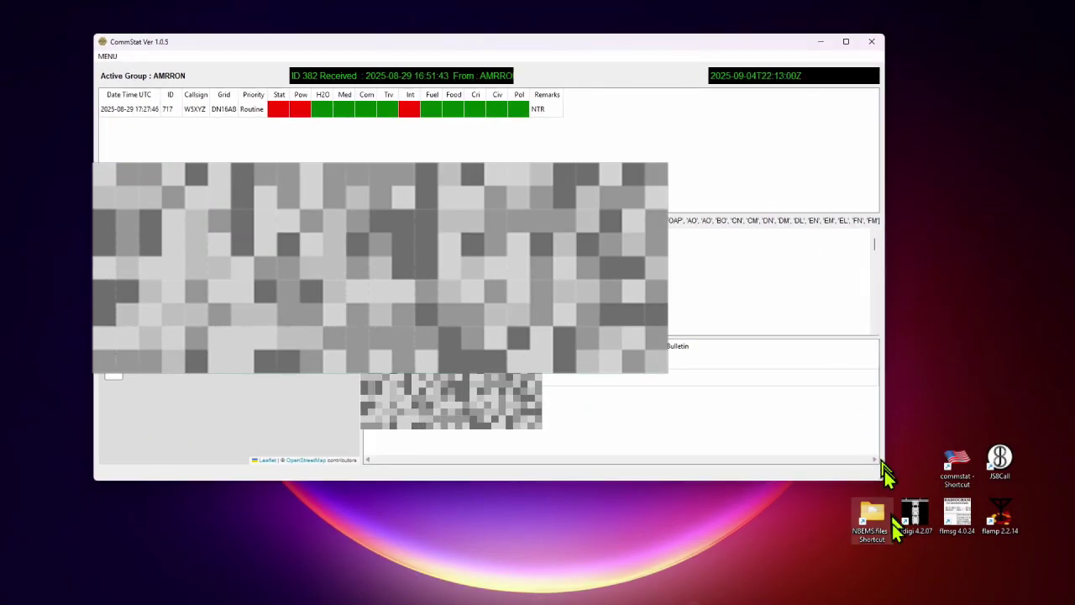
left_click_drag(884, 483, 1024, 571)
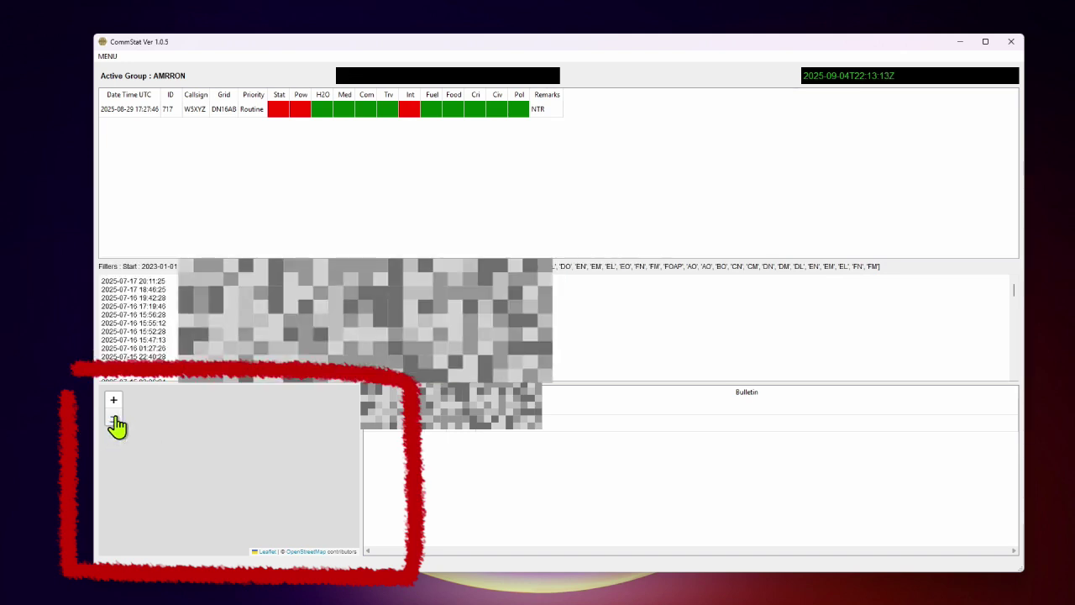
Zoom the offline map out to its widest level and pan around
left_click(114, 418)
left_click(115, 419)
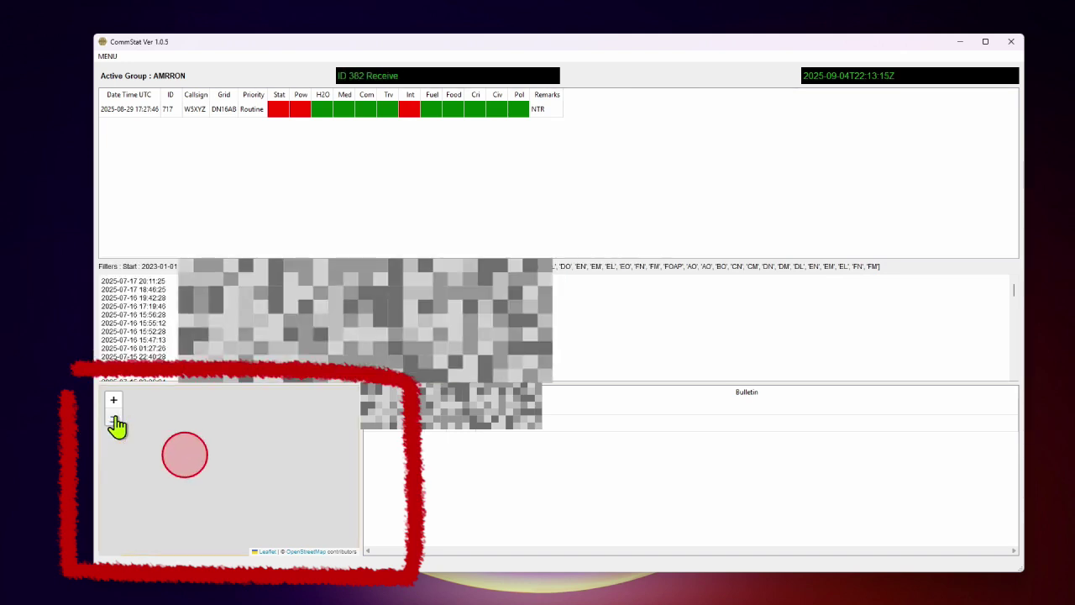
left_click(114, 419)
left_click(114, 419)
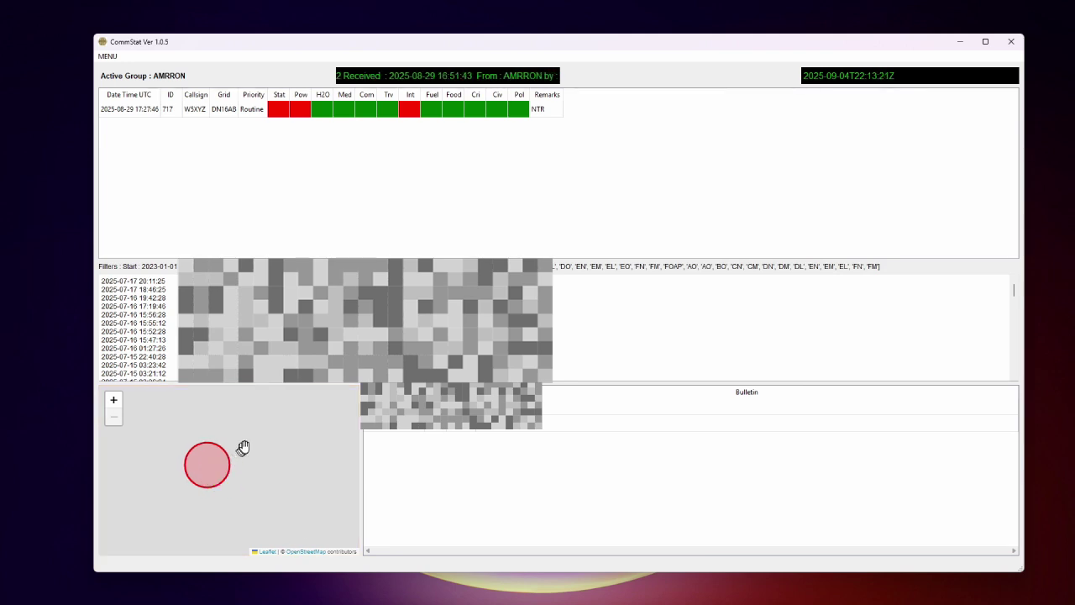
mouse_move(243, 447)
left_mouse_down()
mouse_move(199, 499)
mouse_move(232, 454)
left_mouse_up()
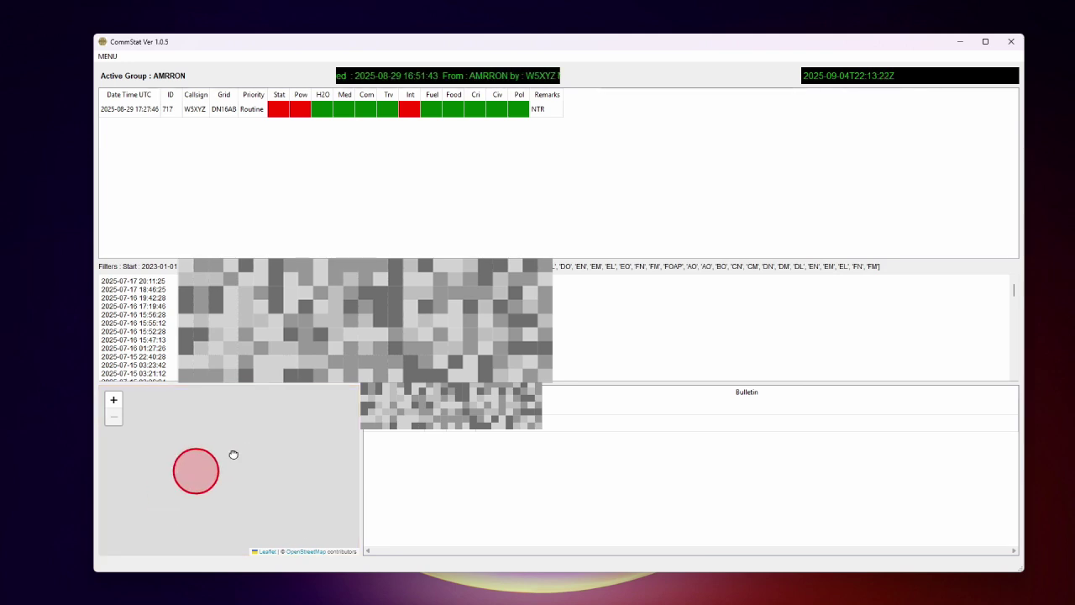
Zoom back in and pan the map to bring the red marker into view
left_click(112, 402)
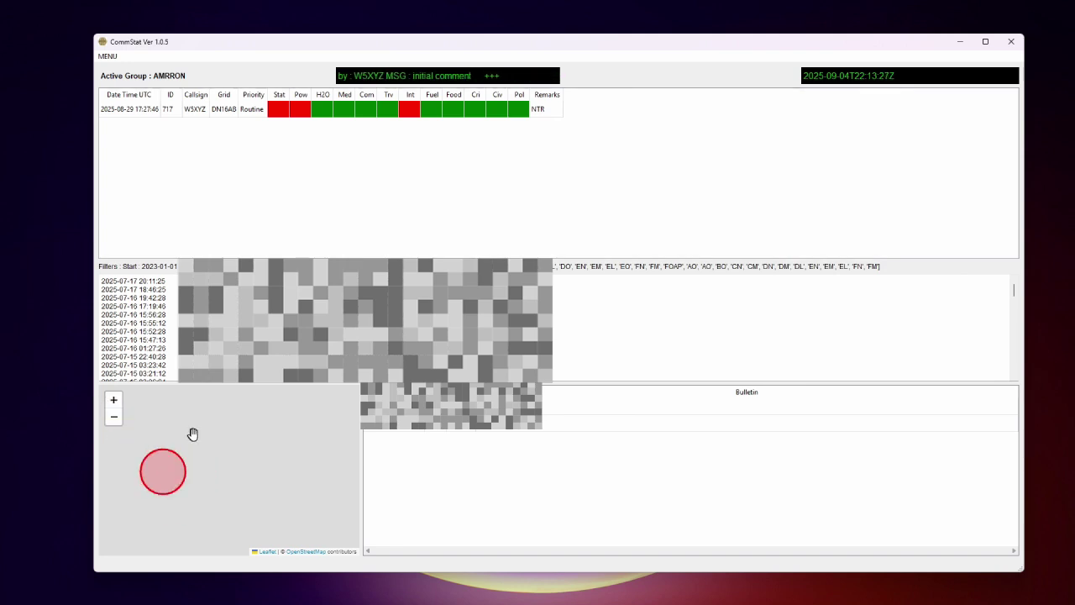
left_click_drag(192, 433, 247, 428)
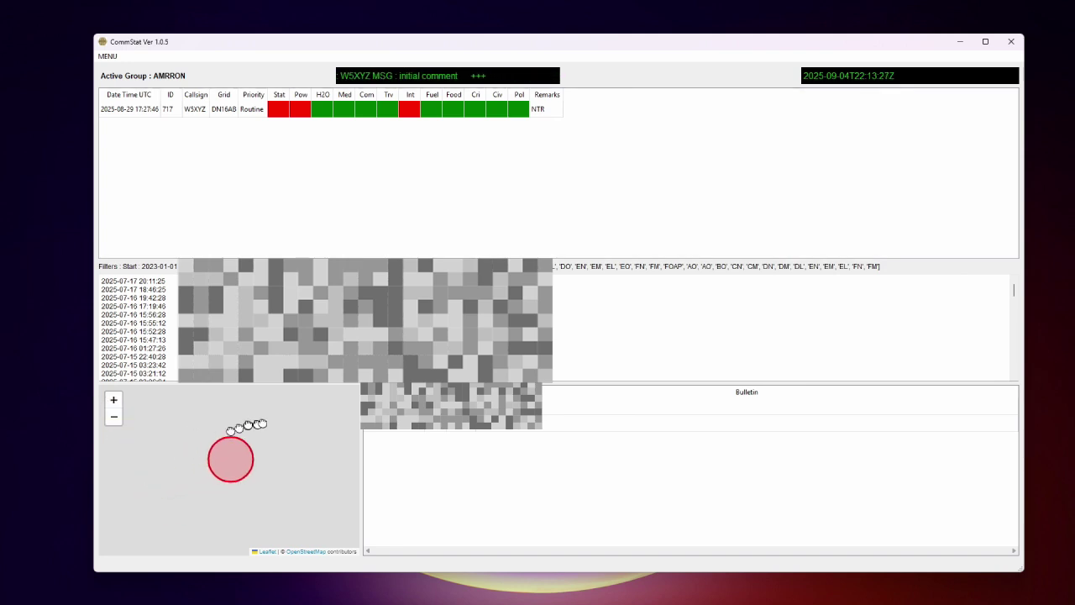
left_click(114, 401)
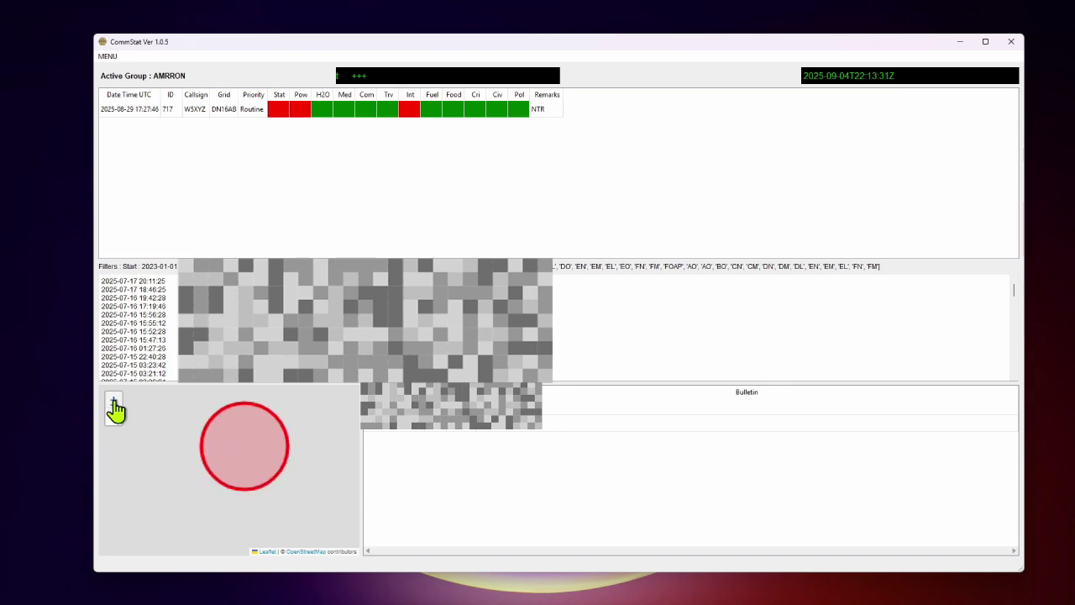
left_click(113, 417)
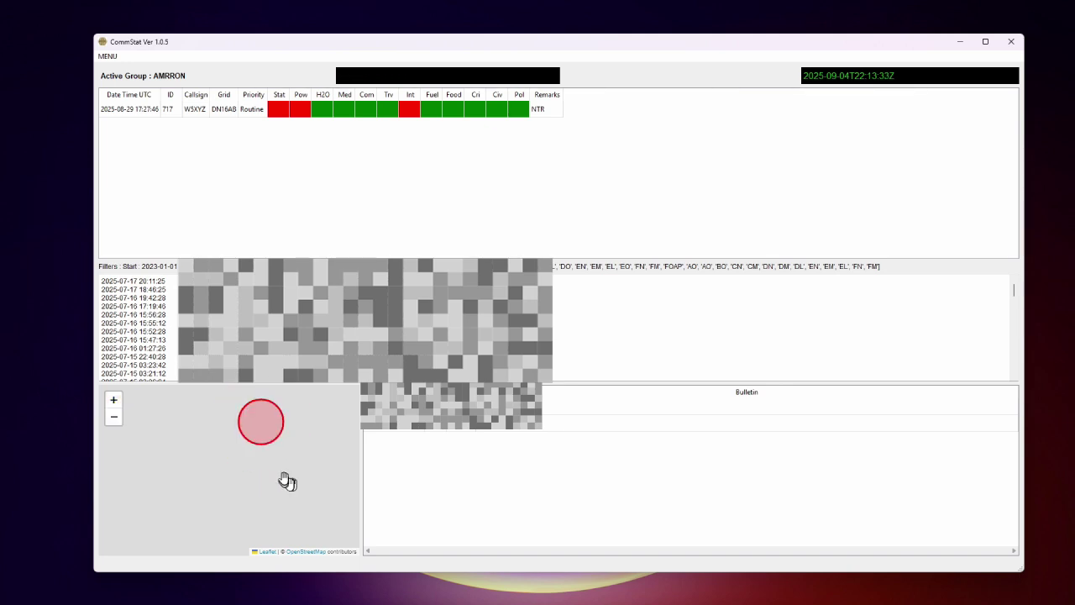
left_click_drag(280, 468, 269, 518)
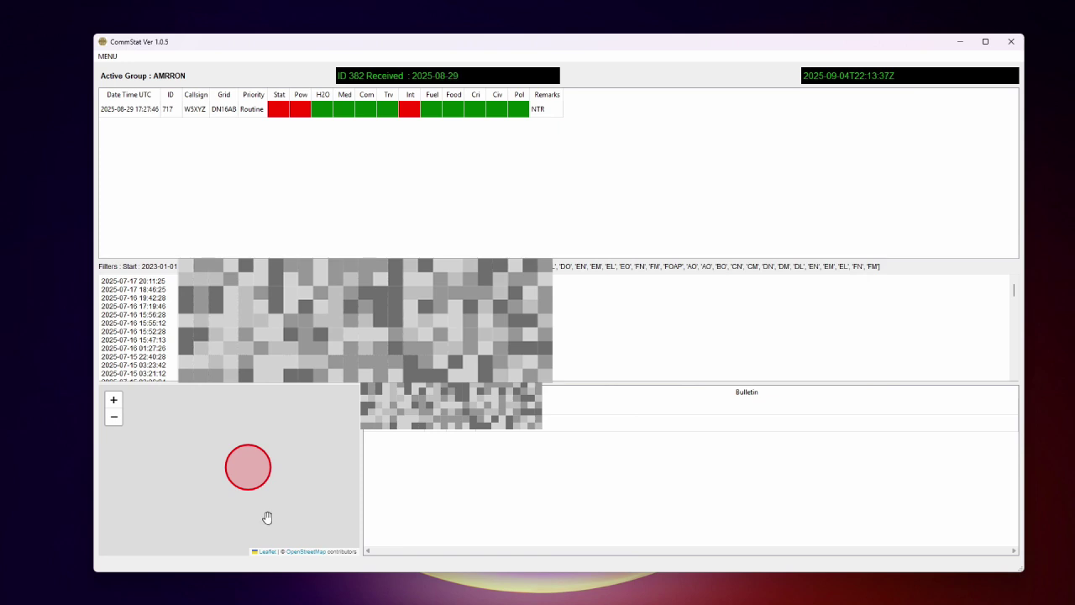
left_click(113, 403)
left_click(113, 403)
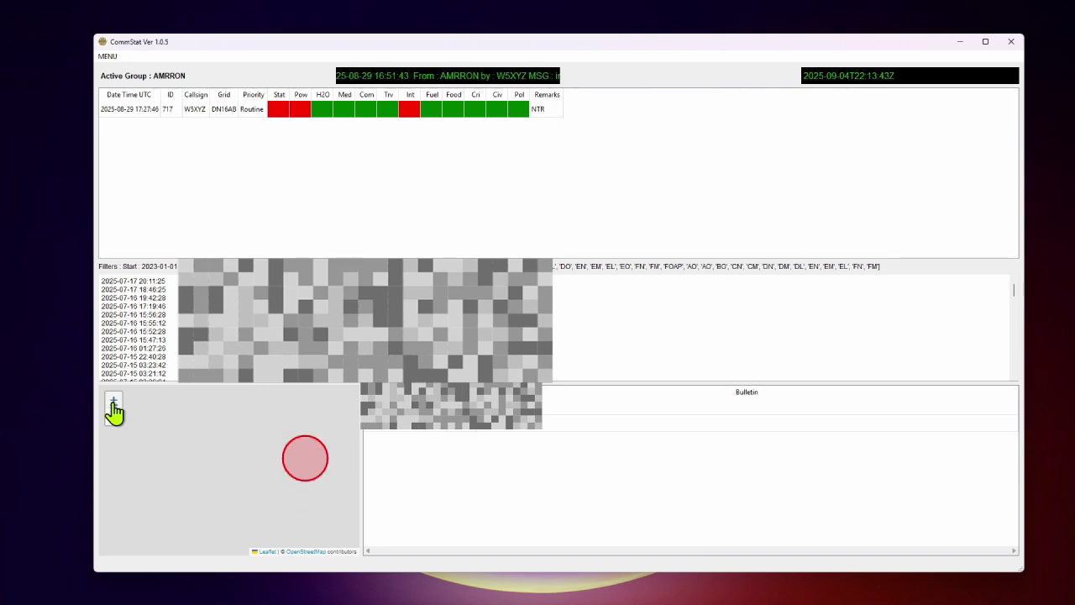
left_click(113, 403)
left_click_drag(295, 456, 18, 550)
left_click_drag(115, 511, 217, 457)
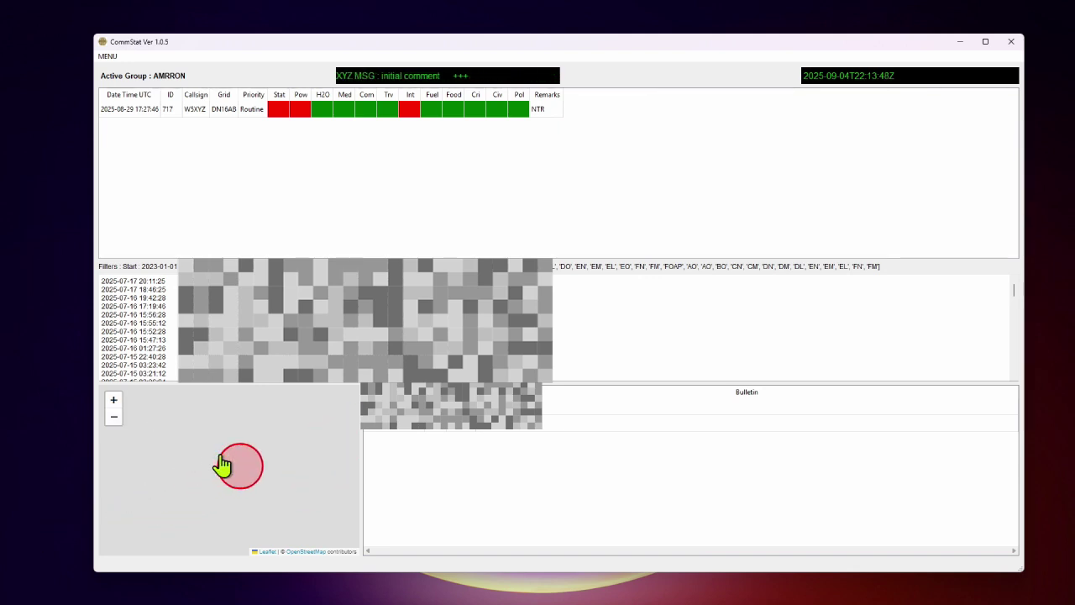
Zoom in closely on the red StatRep marker, keeping it centred on the map
left_click(115, 406)
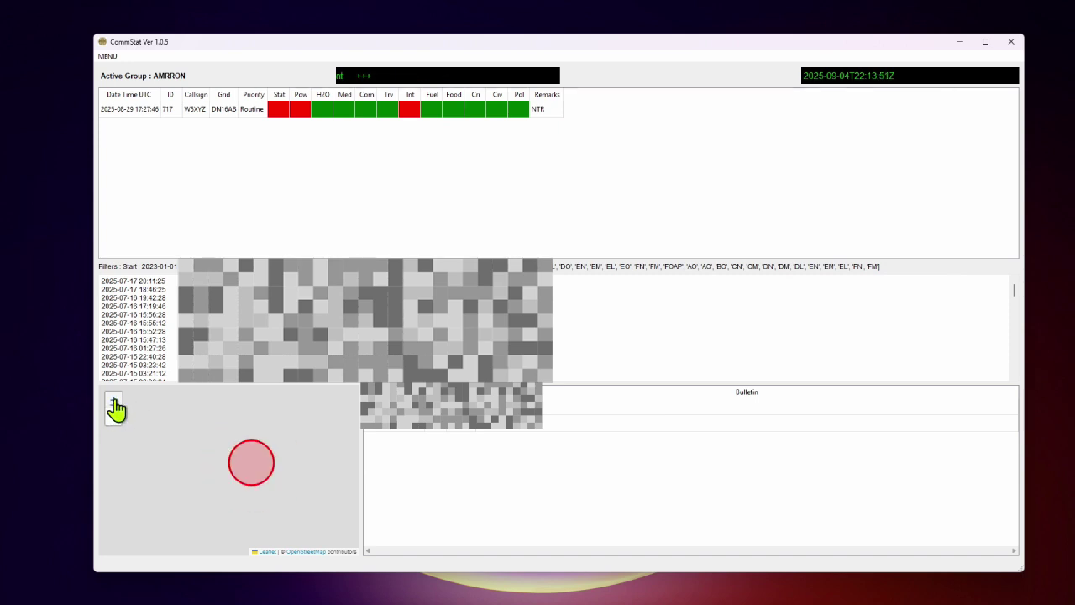
left_click(115, 407)
left_click(115, 406)
left_click(115, 407)
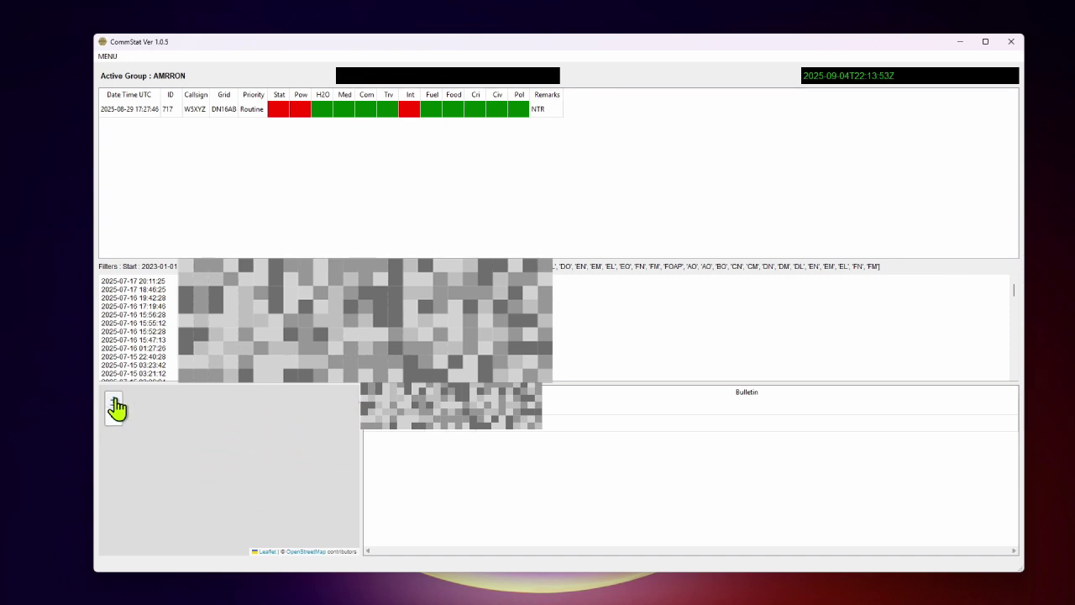
scroll(244, 441, "down", 3)
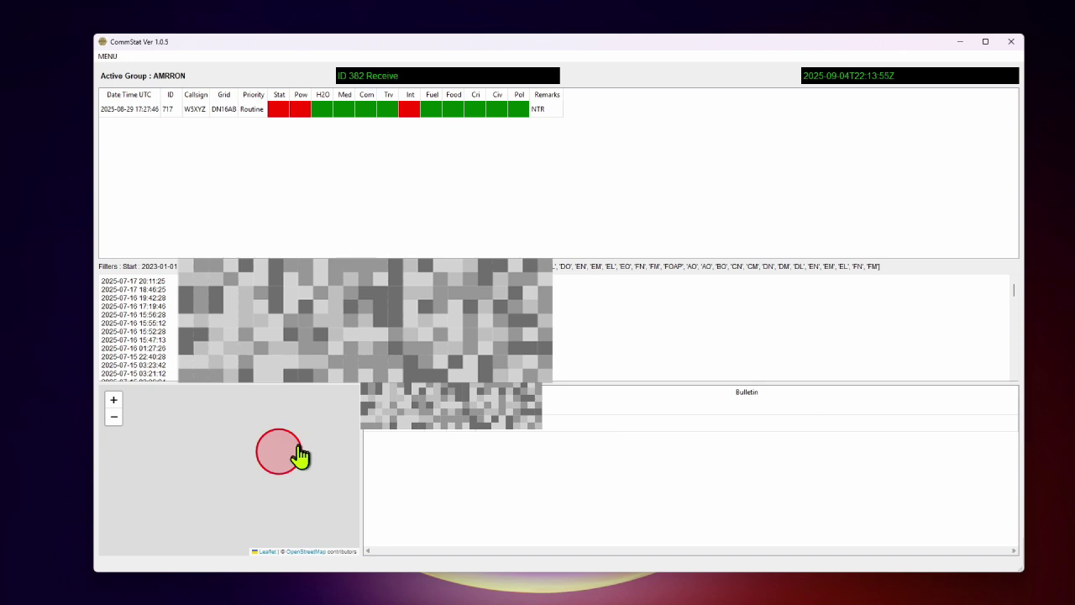
left_click_drag(300, 456, 250, 457)
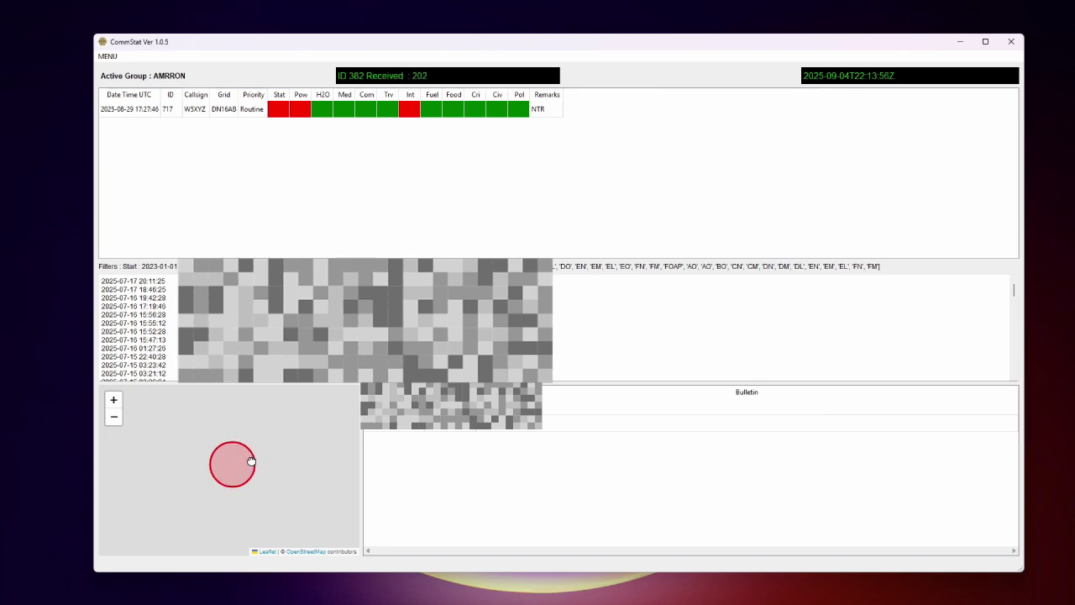
left_click(115, 403)
left_click(115, 404)
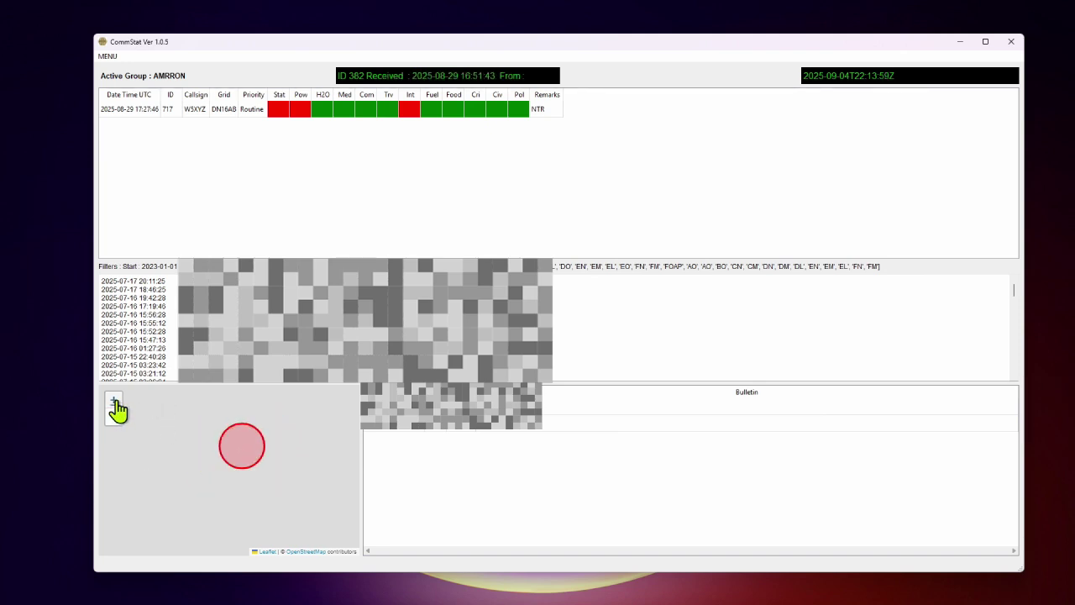
left_click(115, 403)
left_click_drag(185, 423, 189, 468)
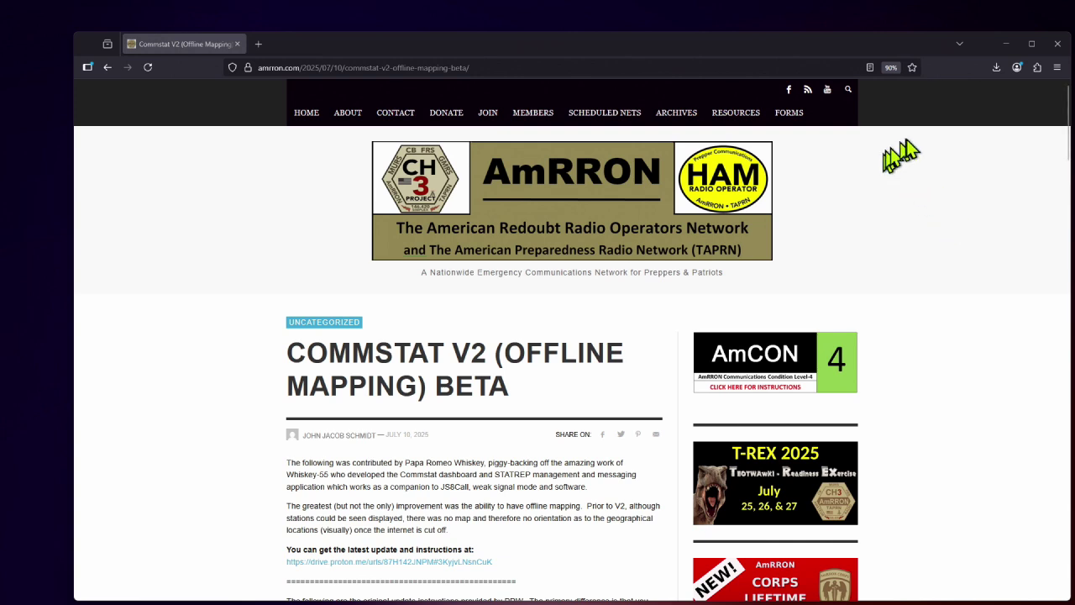
Enter 'commstat' in the AmRRON site search
left_click(848, 97)
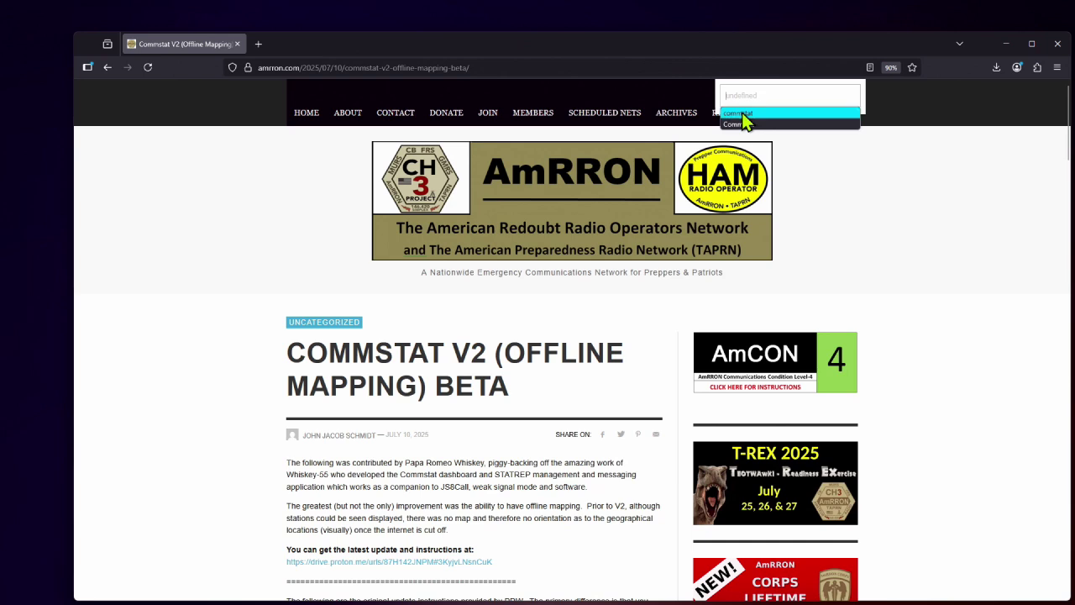
type("commstat")
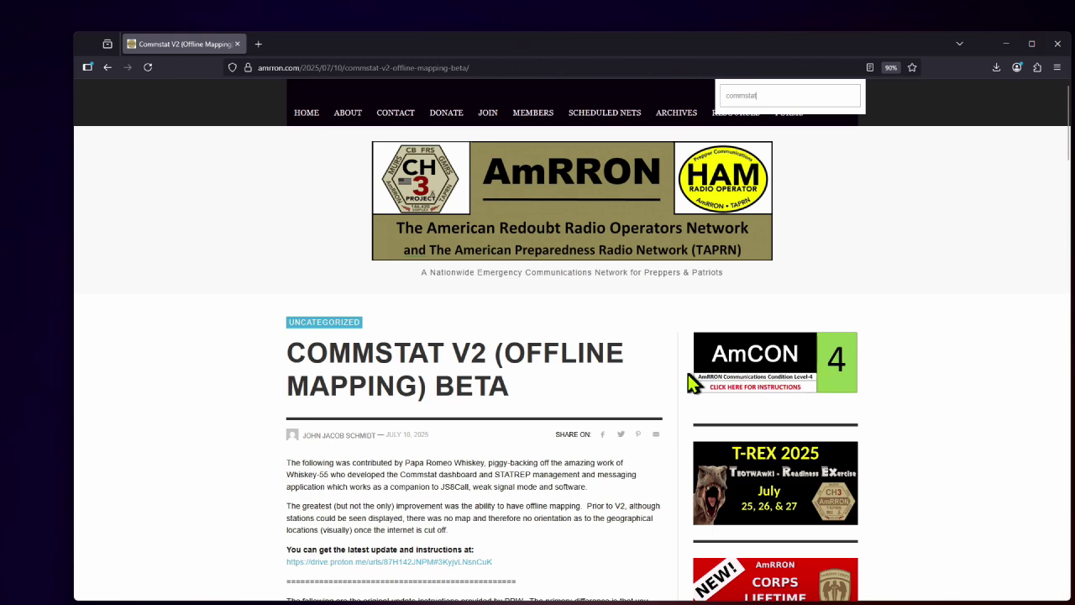
Scroll down the article and follow the link to the latest update and instructions
scroll(669, 384, "down", 3)
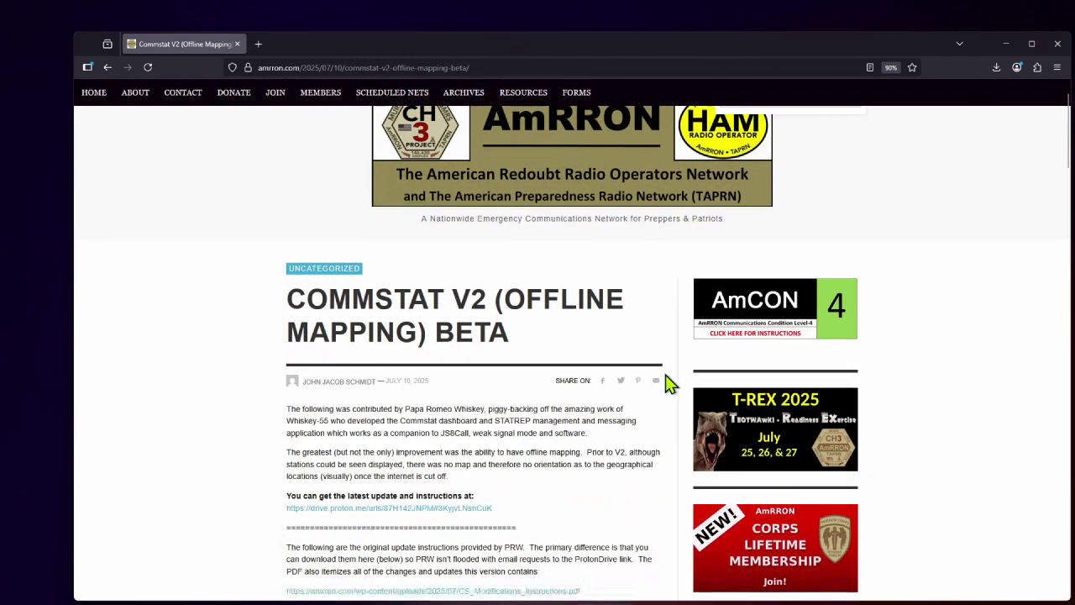
scroll(669, 384, "down", 2)
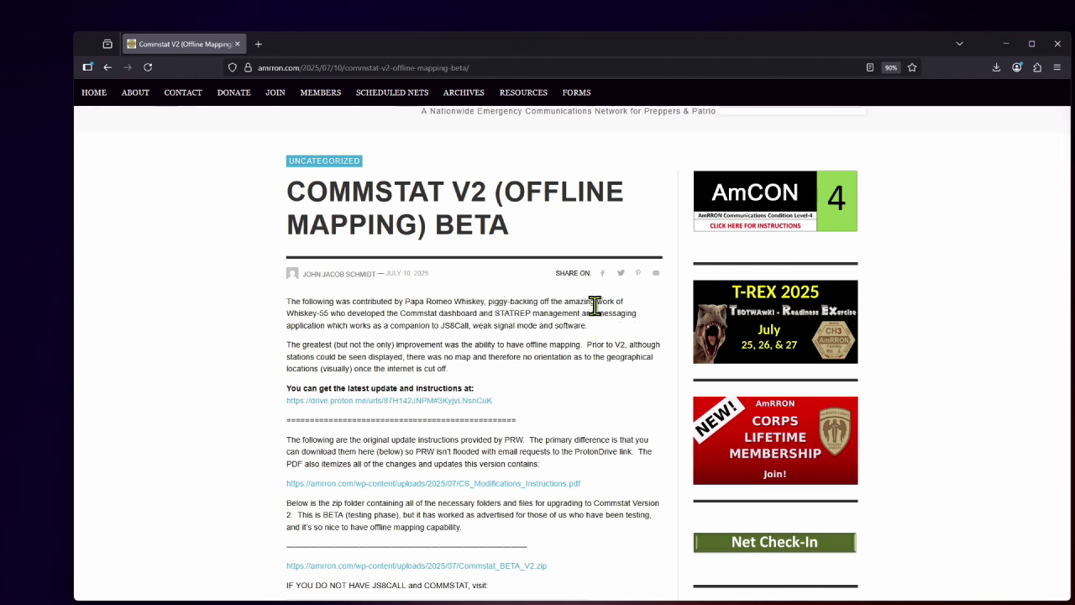
scroll(594, 306, "down", 3)
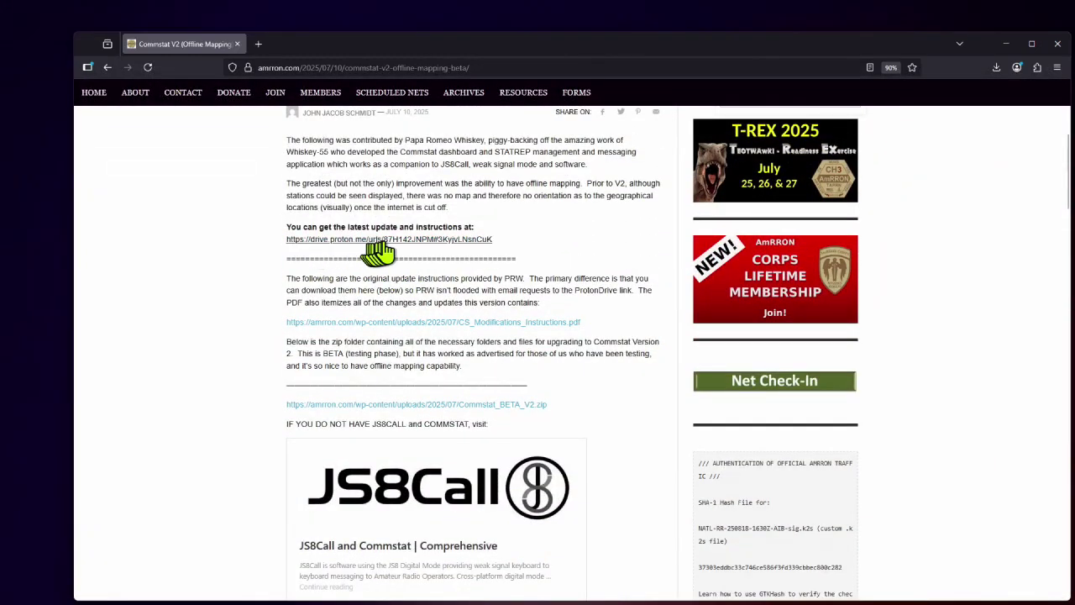
left_click(473, 241)
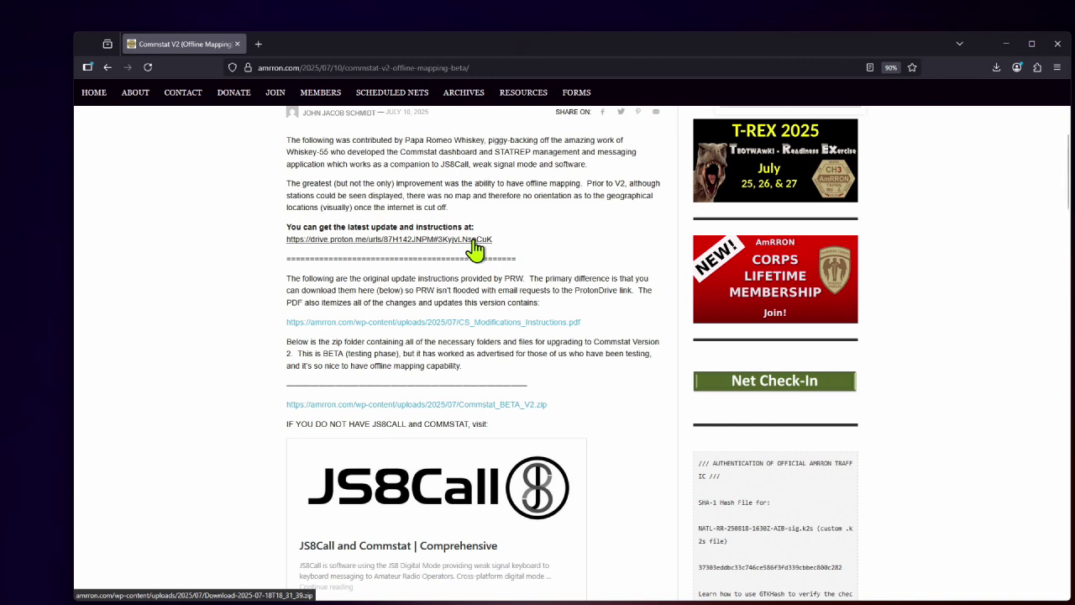
left_click(475, 243)
left_click(476, 247)
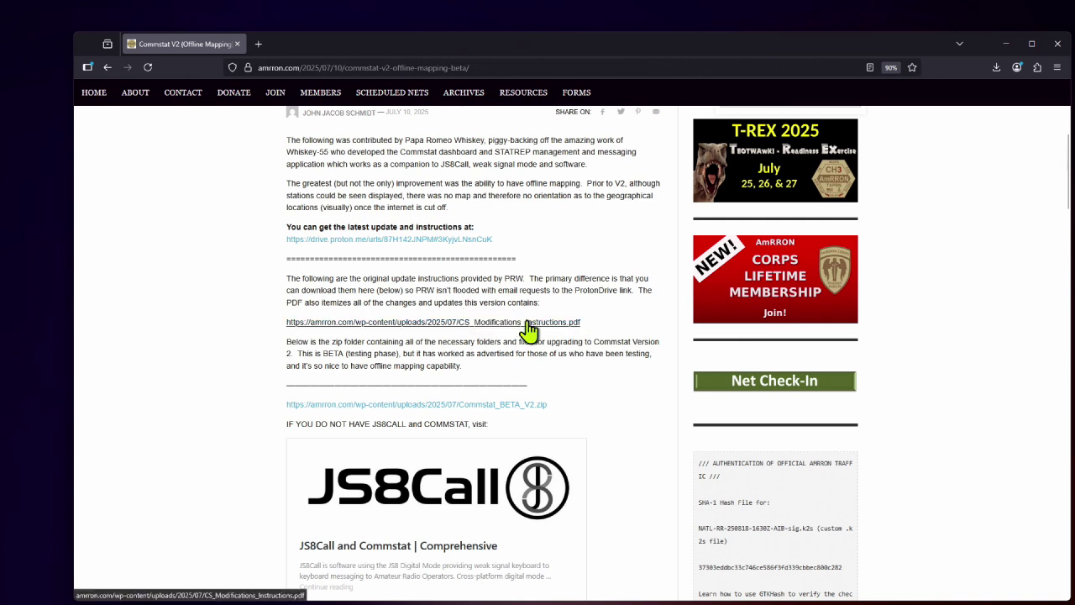
Try the Commstat BETA V2 zip link, then open CS_Modifications_Instructions.pdf in a new tab
left_click(544, 406)
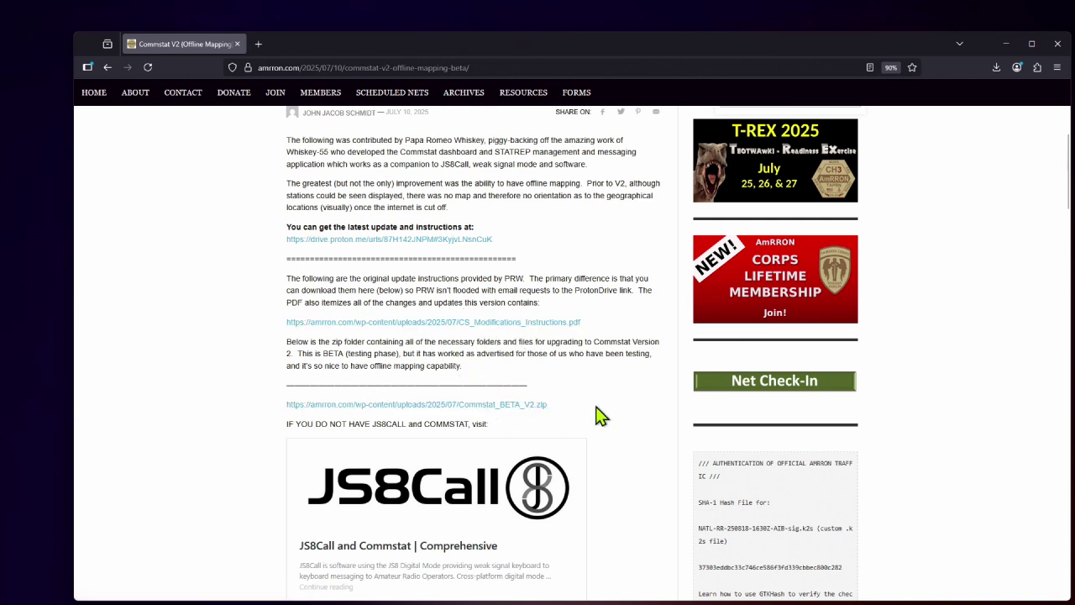
right_click(438, 332)
left_click(456, 334)
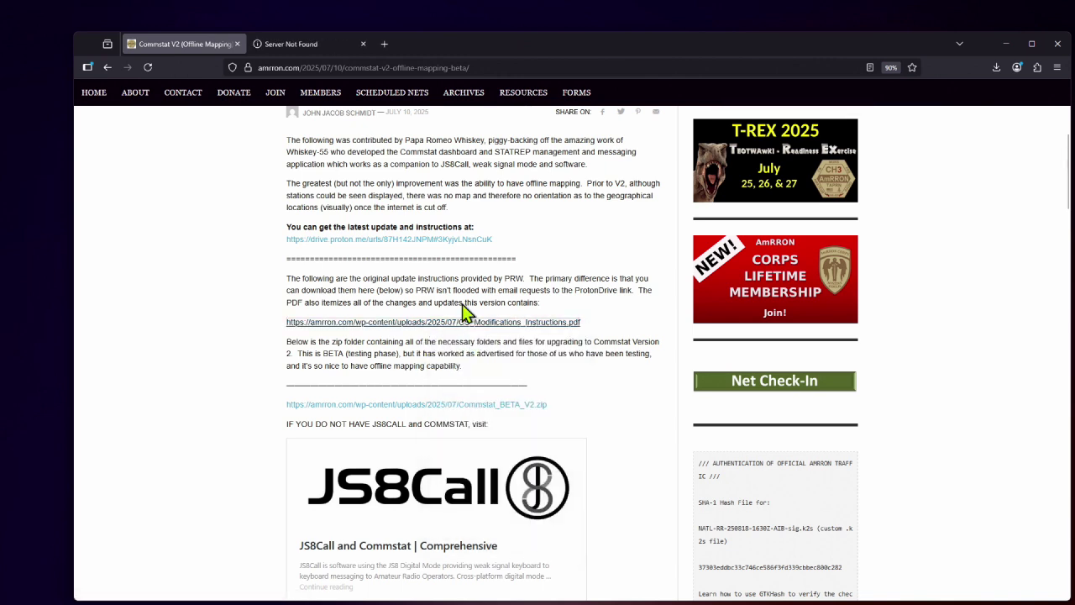
In the PDF tab, find the V 1.0.6 changes and highlight the Precedence-to-Scope change
left_click(305, 46)
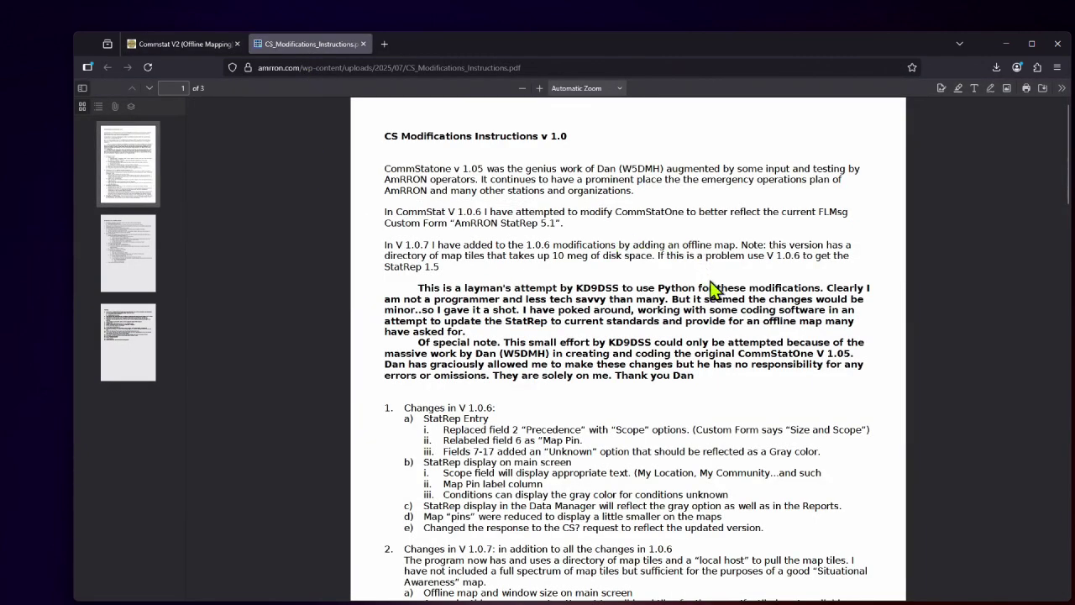
scroll(712, 290, "down", 1)
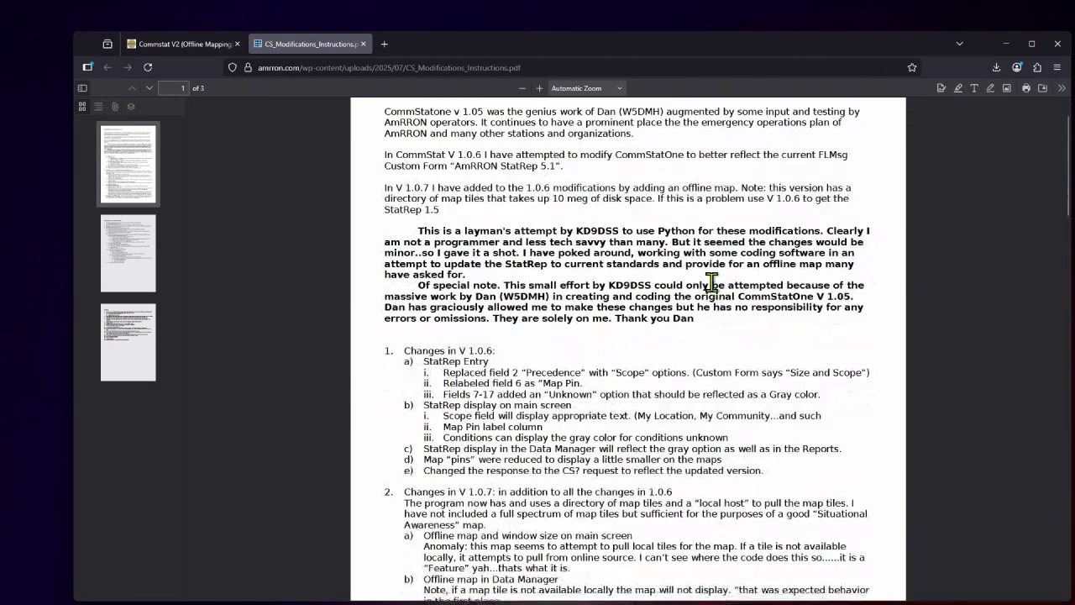
scroll(713, 284, "down", 1)
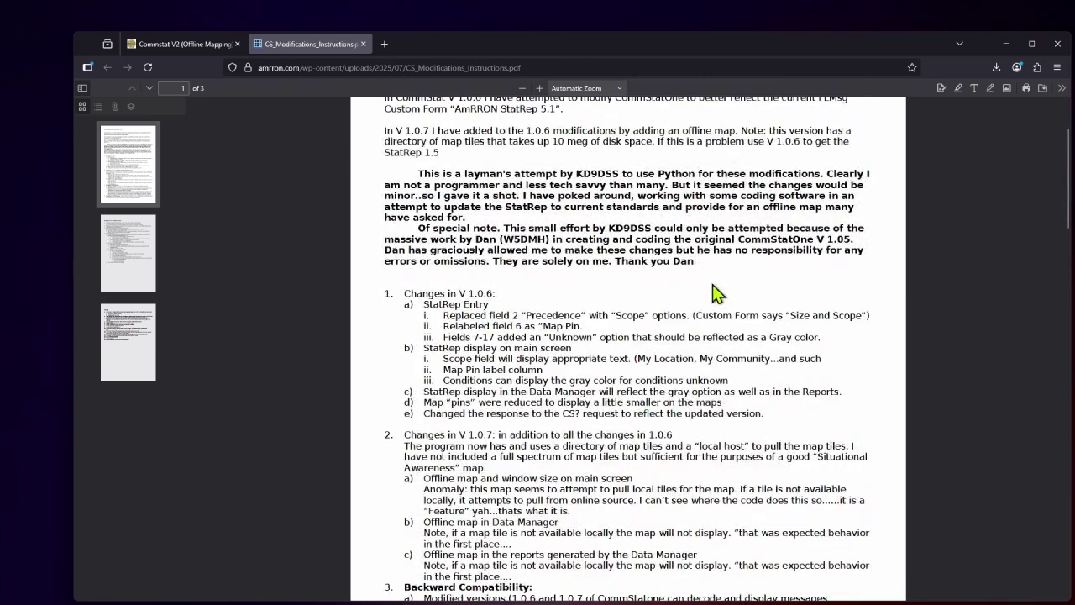
scroll(531, 216, "down", 3)
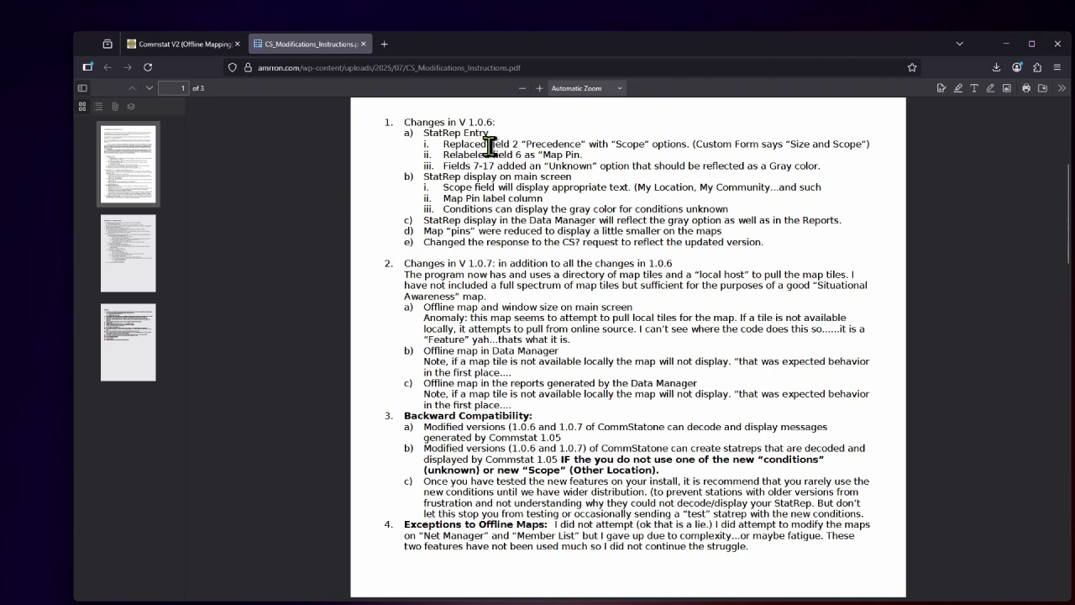
left_click_drag(489, 145, 588, 143)
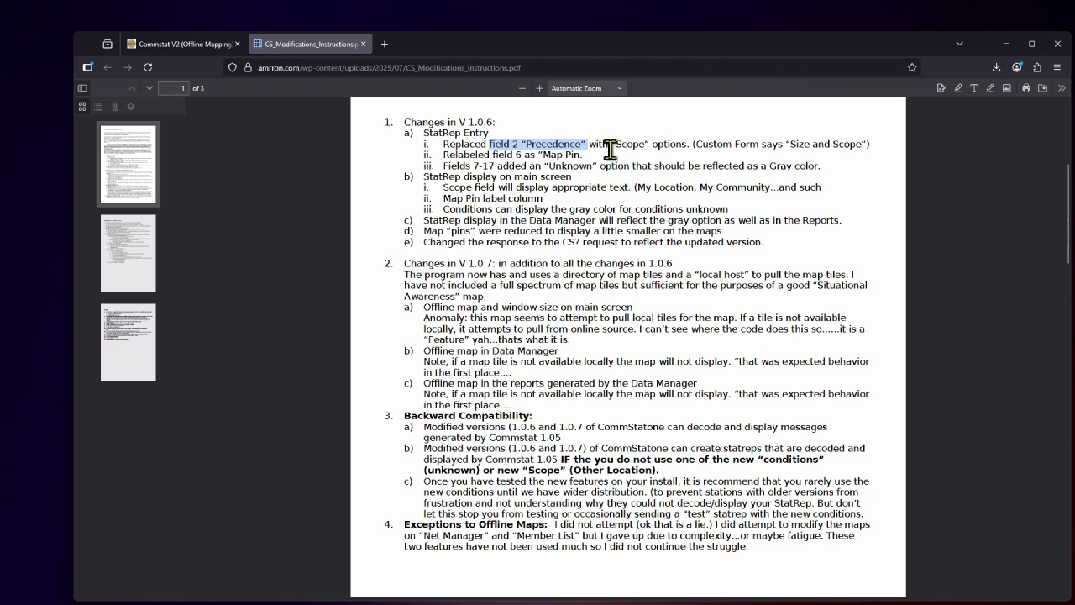
left_click(619, 145)
left_click_drag(619, 144, 645, 145)
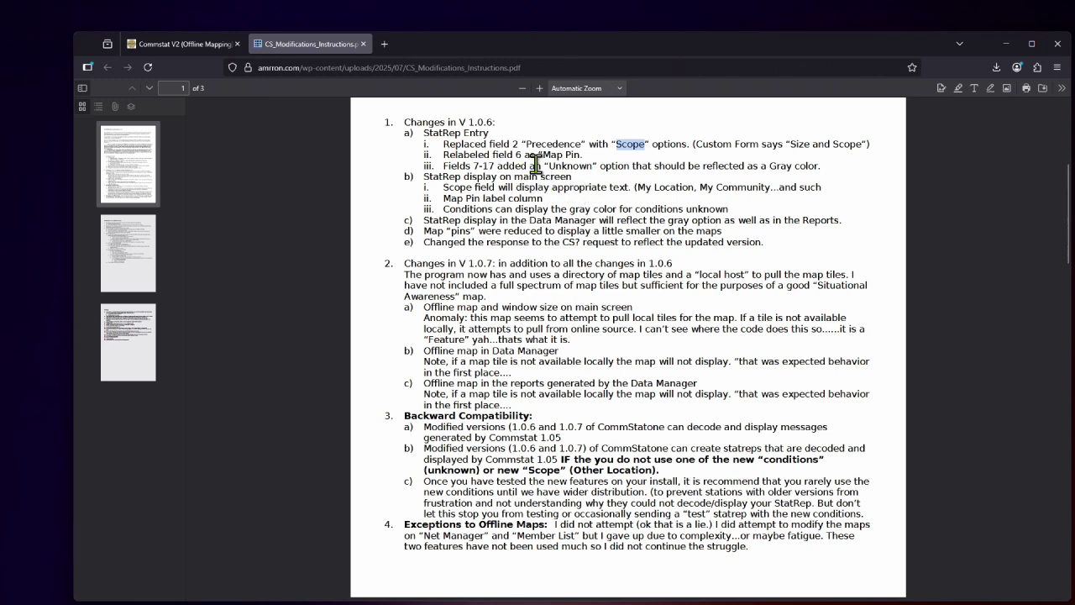
Highlight Map Pin and the Data Manager gray option, smaller map pins and updated response lines
left_click_drag(543, 156, 597, 159)
left_click(597, 161)
left_click_drag(544, 156, 580, 157)
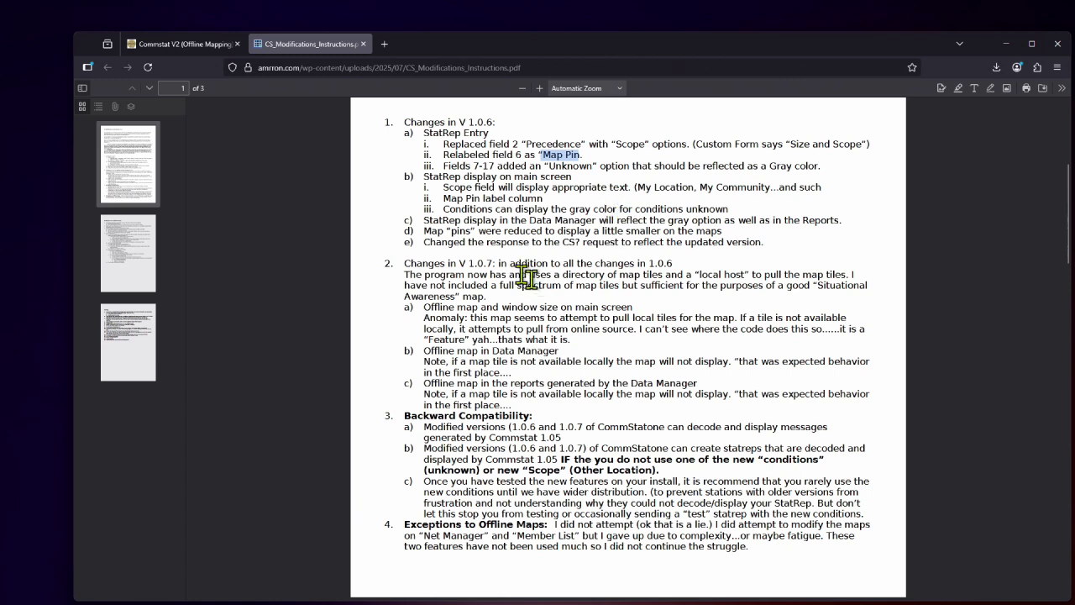
left_click(427, 223)
left_click_drag(426, 223, 771, 221)
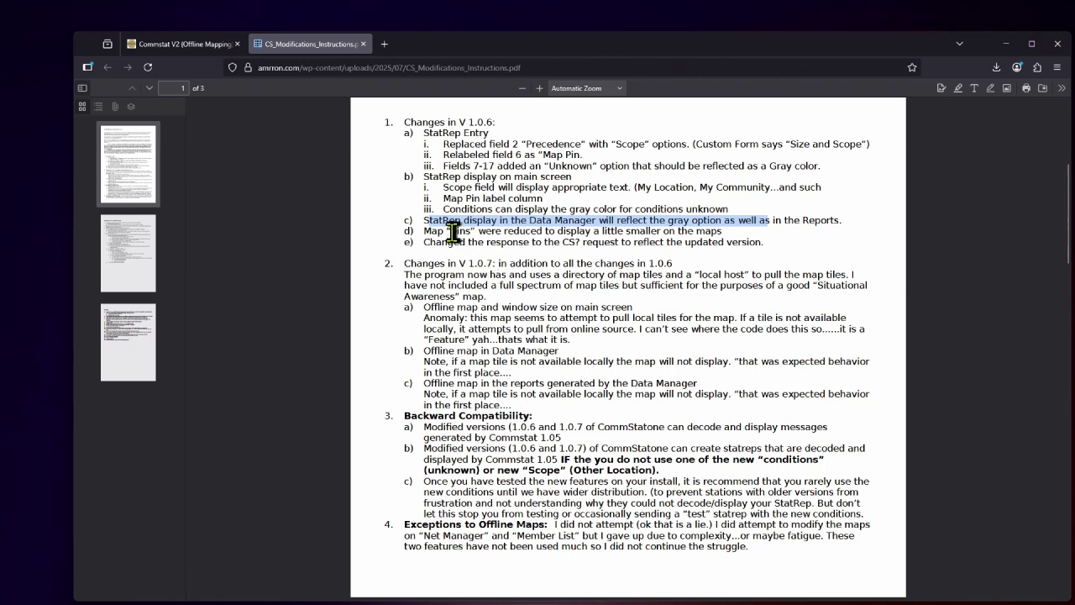
left_click_drag(452, 231, 738, 242)
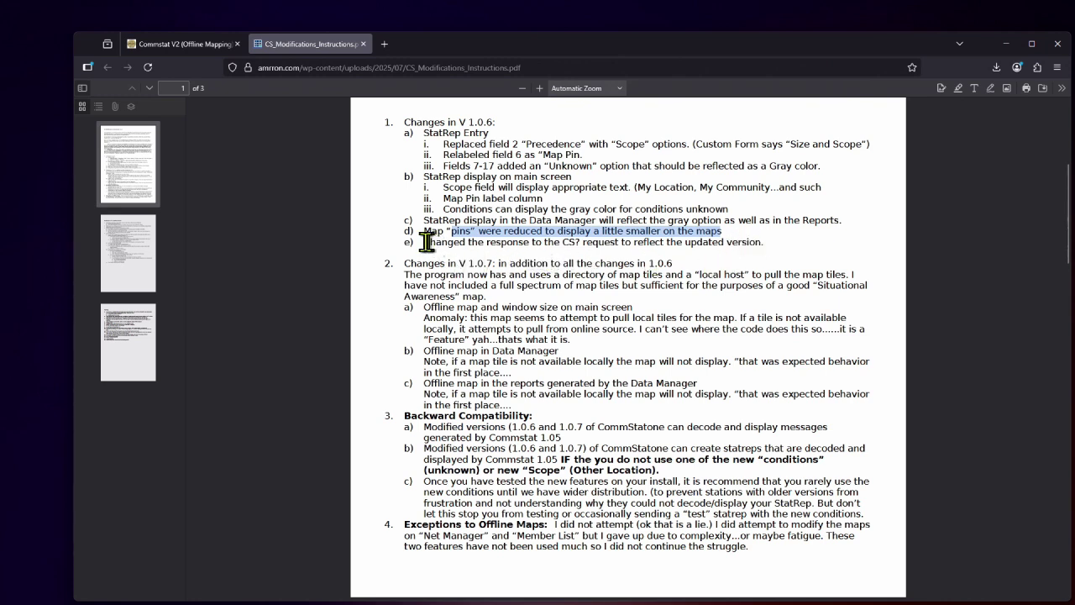
left_click_drag(427, 242, 773, 248)
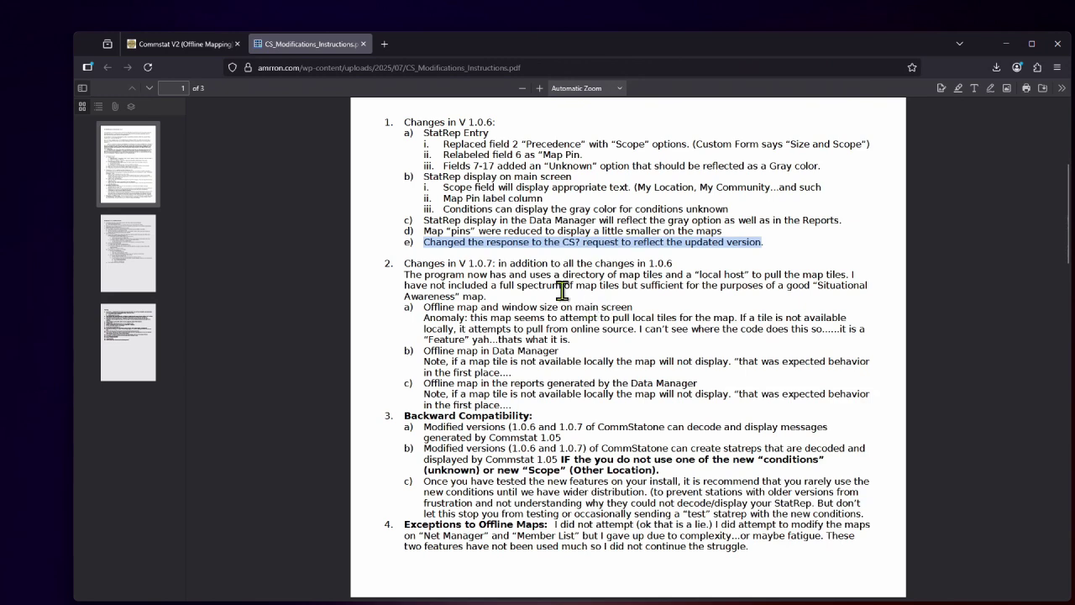
Highlight version 1.0.7 and the sentence about the map tiles directory
left_click_drag(466, 263, 498, 264)
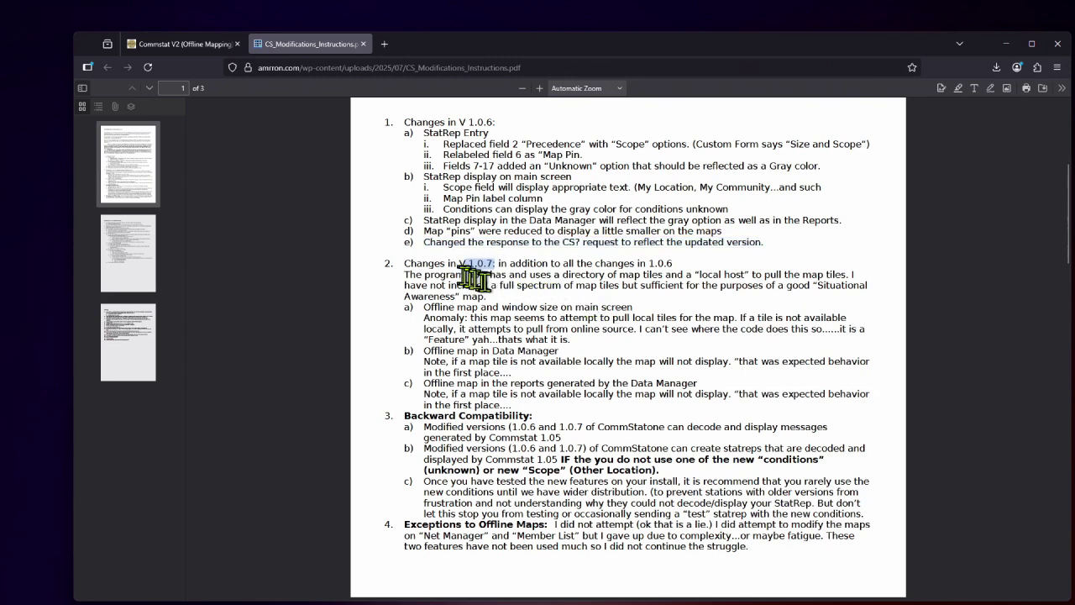
left_click_drag(554, 275, 870, 275)
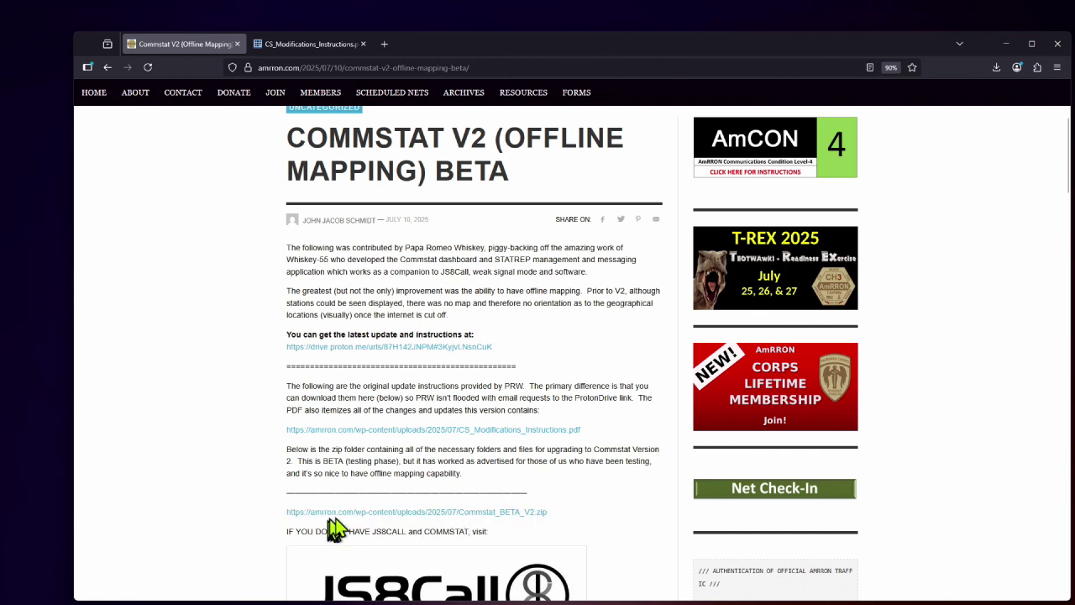
Download Commstat_BETA_V2.zip (9.91 MB) and show the downloaded file in its folder
left_click(510, 513)
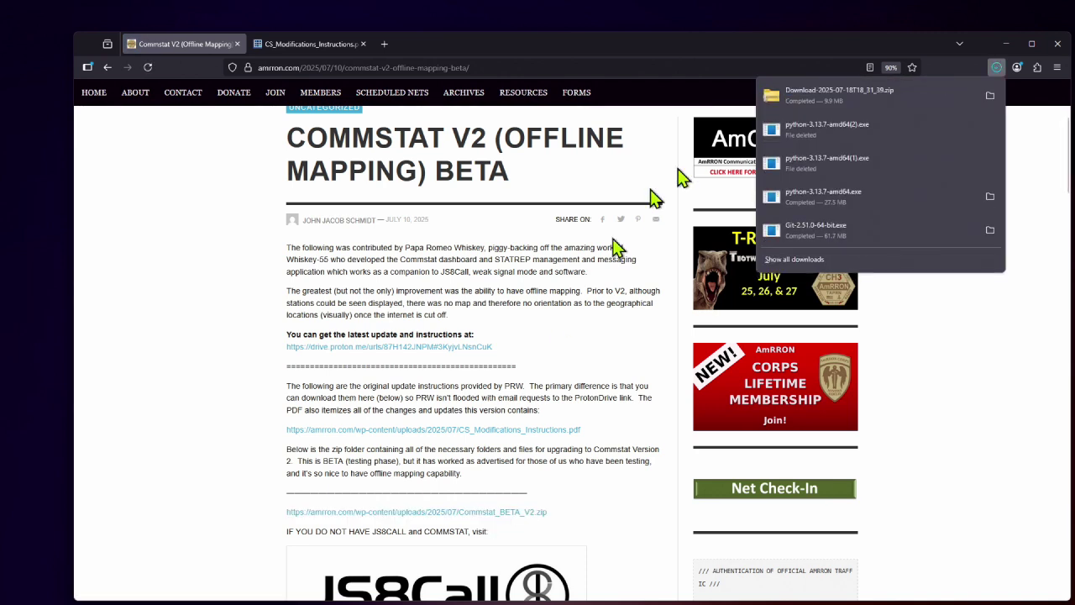
left_click(895, 96)
left_click(990, 97)
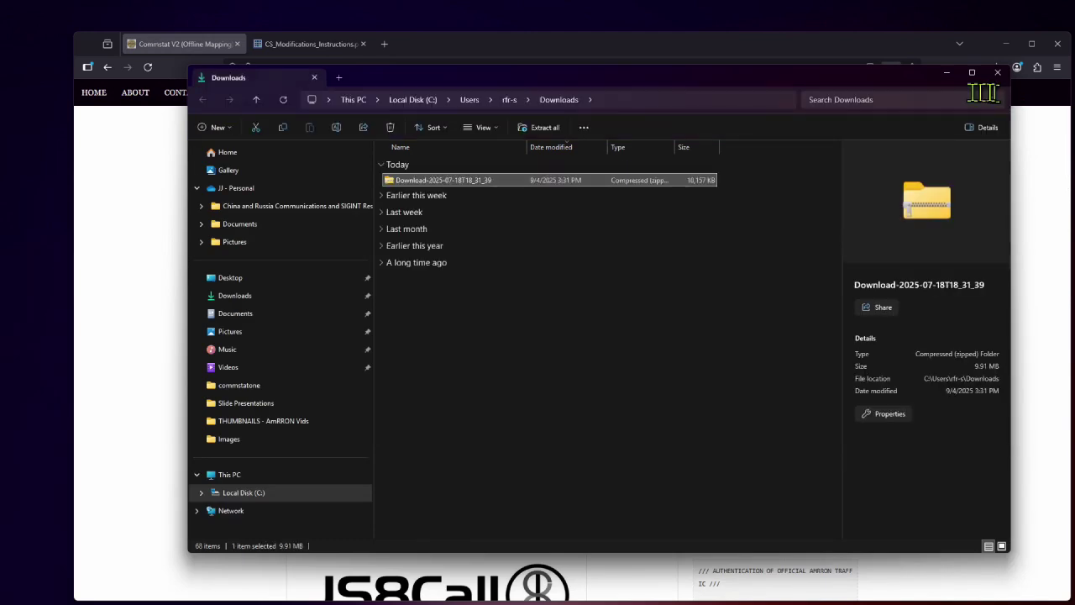
Extract Download-2025-07-18T18_31_39.zip into the suggested folder in Downloads
right_click(435, 187)
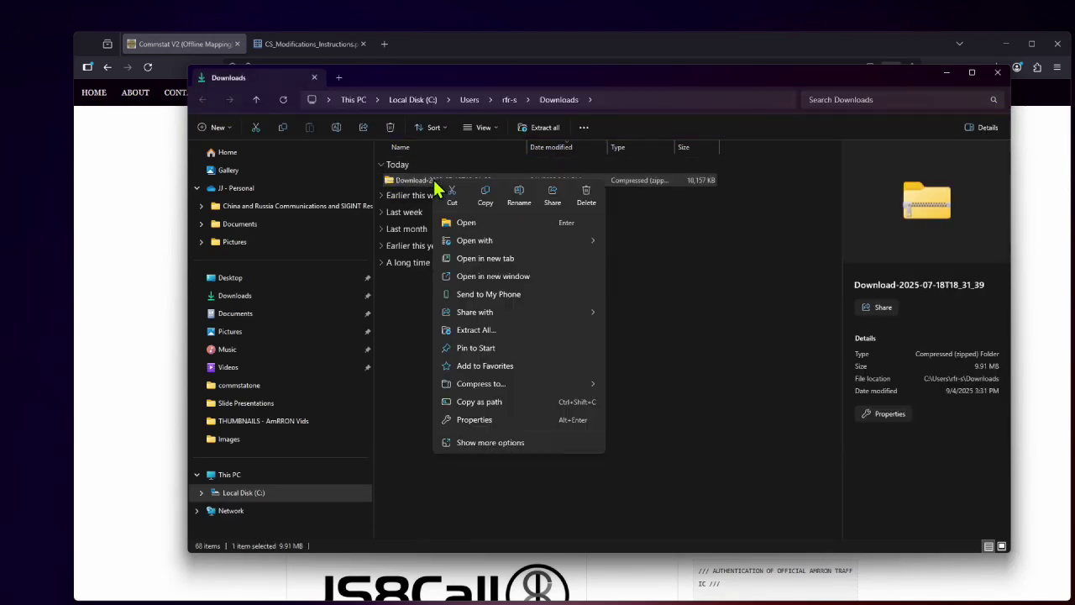
left_click(470, 331)
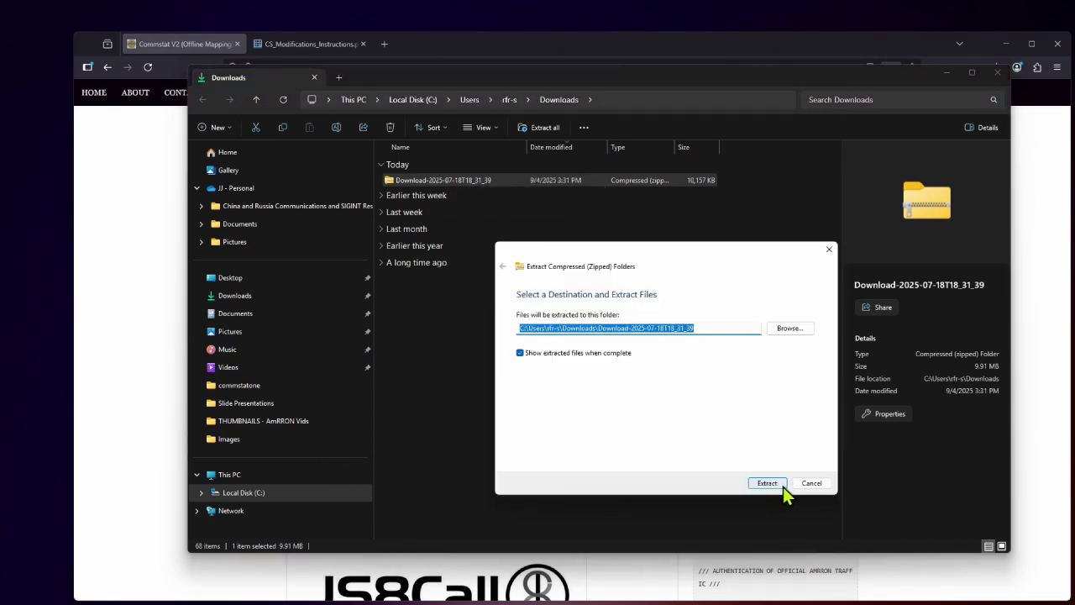
left_click(782, 487)
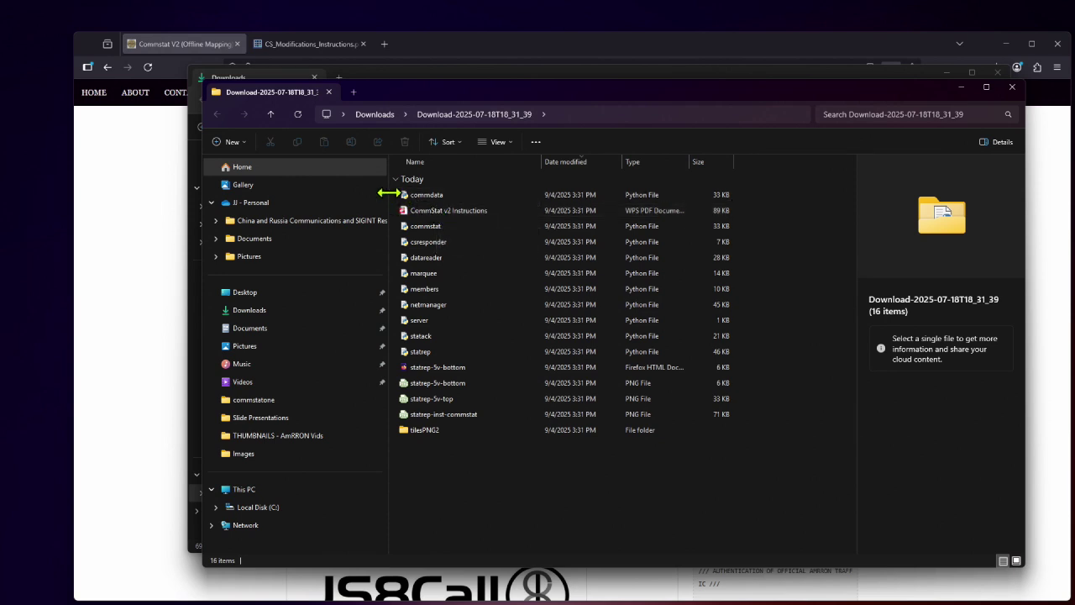
Select and copy all 16 extracted CommStat items
left_click_drag(392, 202, 517, 454)
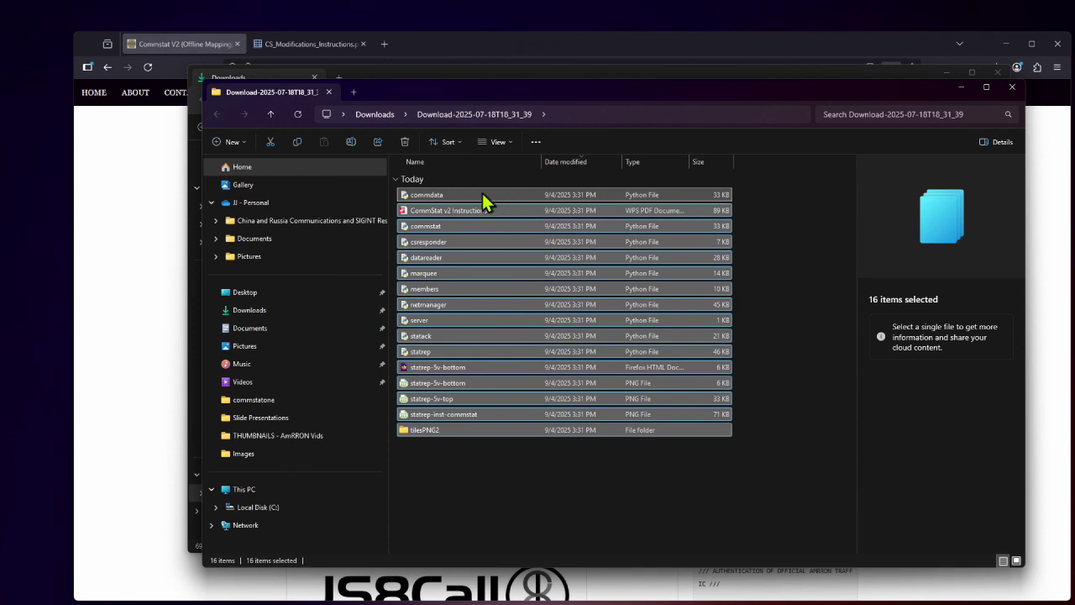
right_click(484, 202)
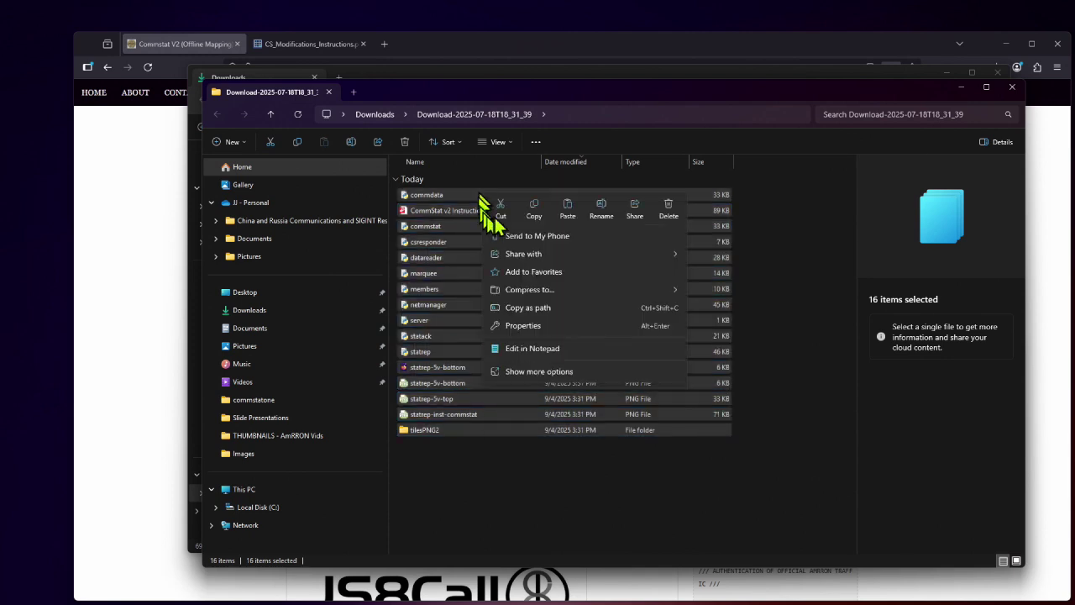
left_click(534, 208)
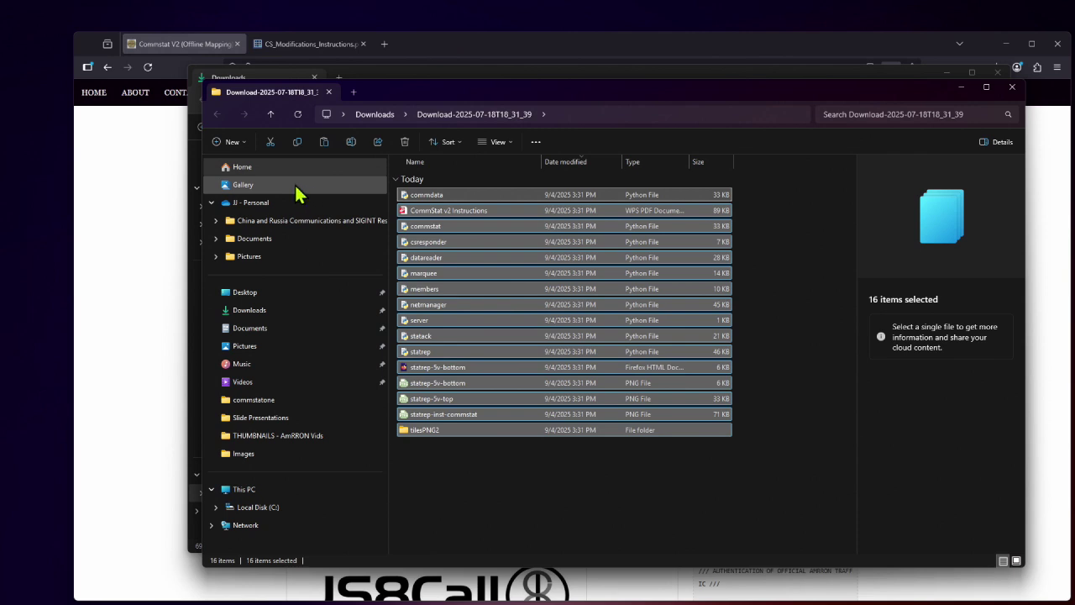
Paste them into the user's commstatone folder on C:, replacing the 10 same-named files
left_click(284, 457)
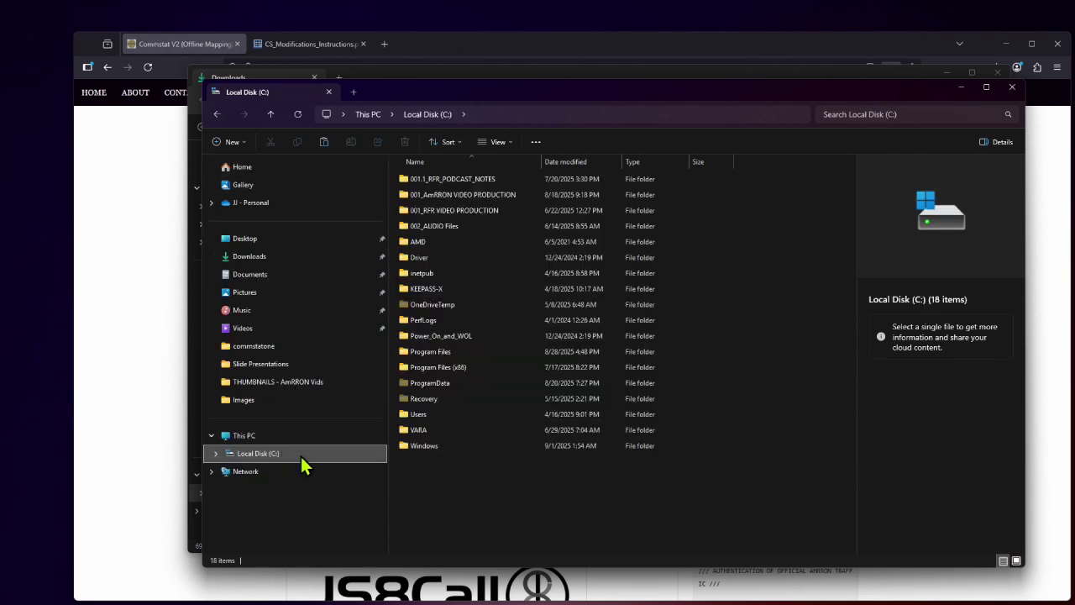
double_click(427, 413)
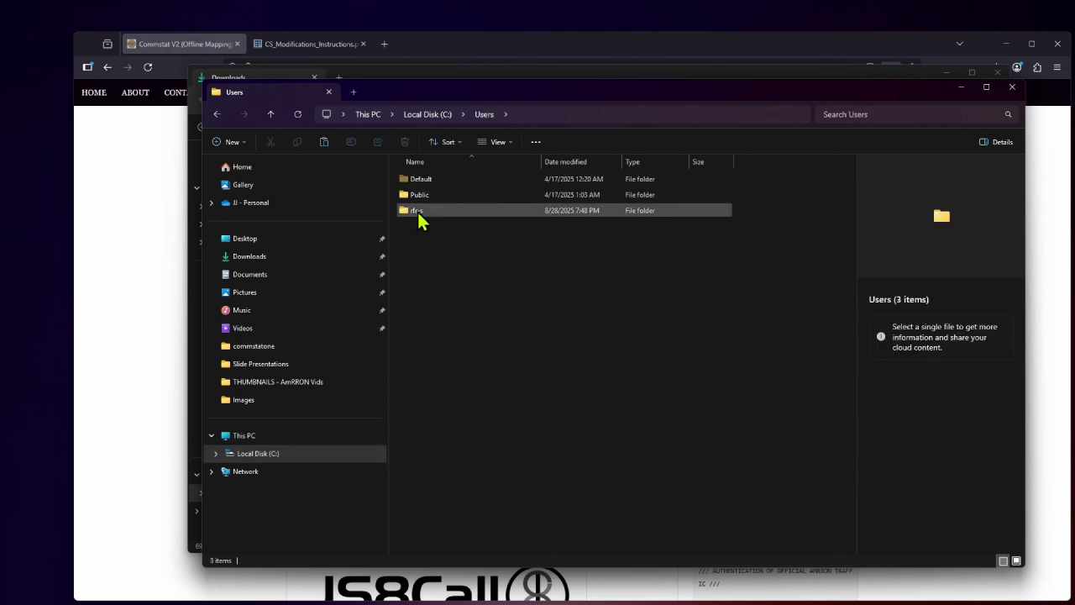
mouse_move(413, 219)
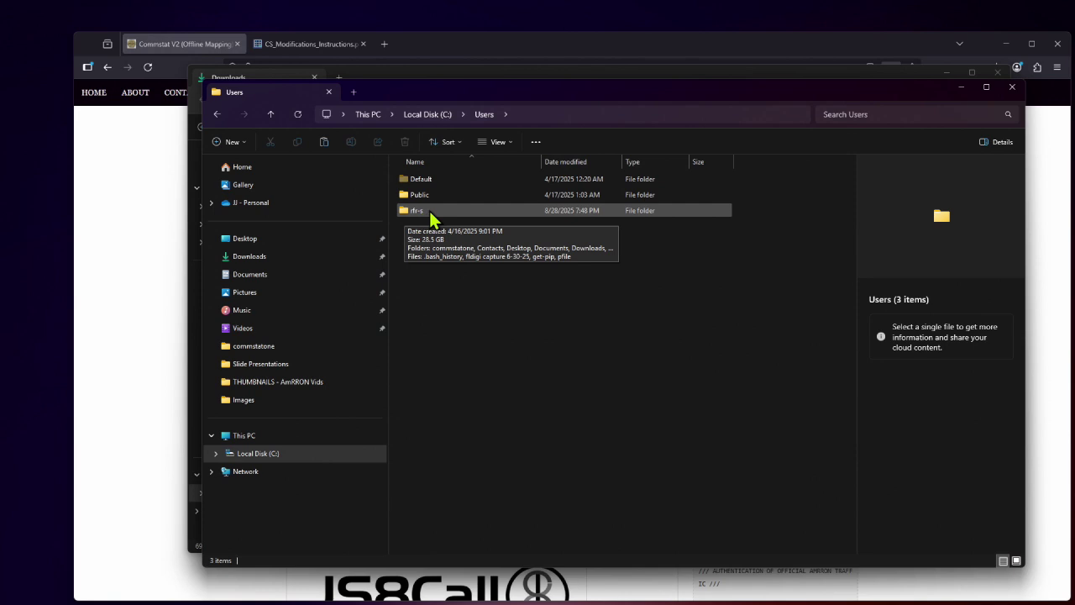
double_click(427, 212)
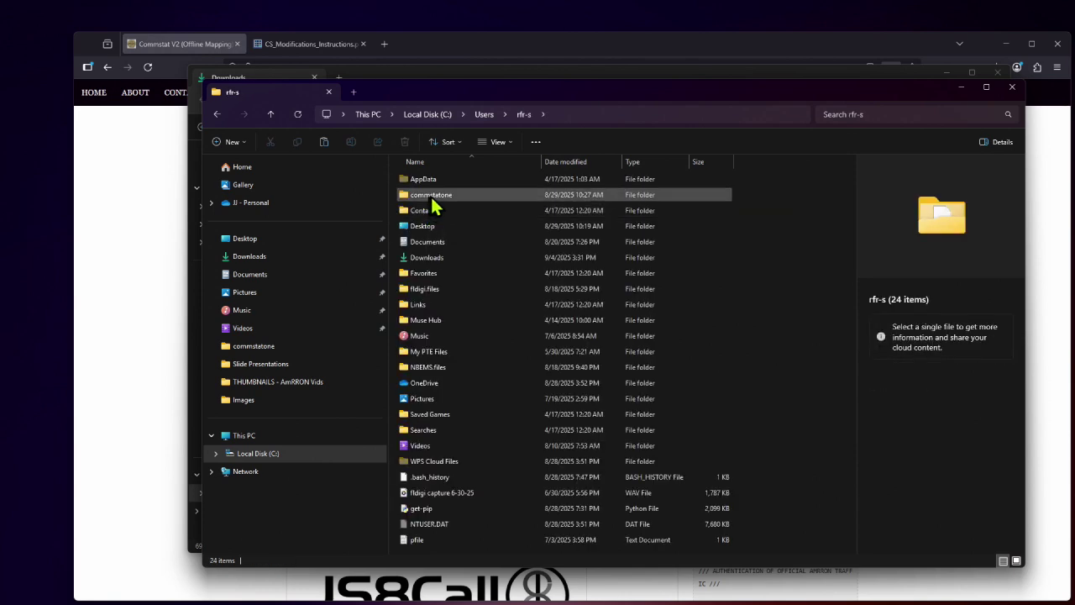
mouse_move(470, 199)
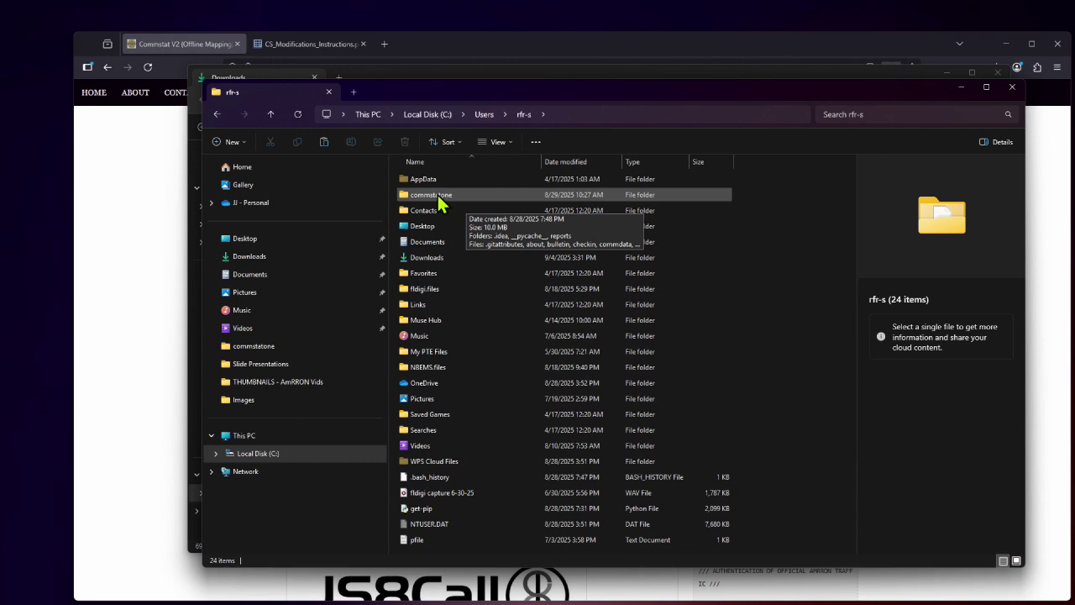
left_click(430, 204)
right_click(428, 204)
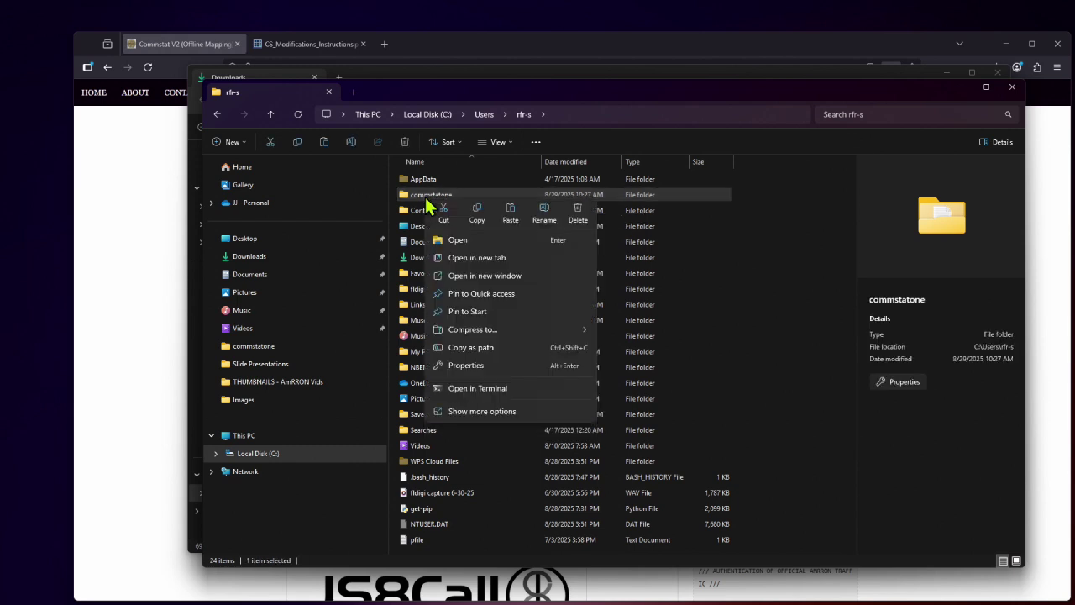
left_click(511, 216)
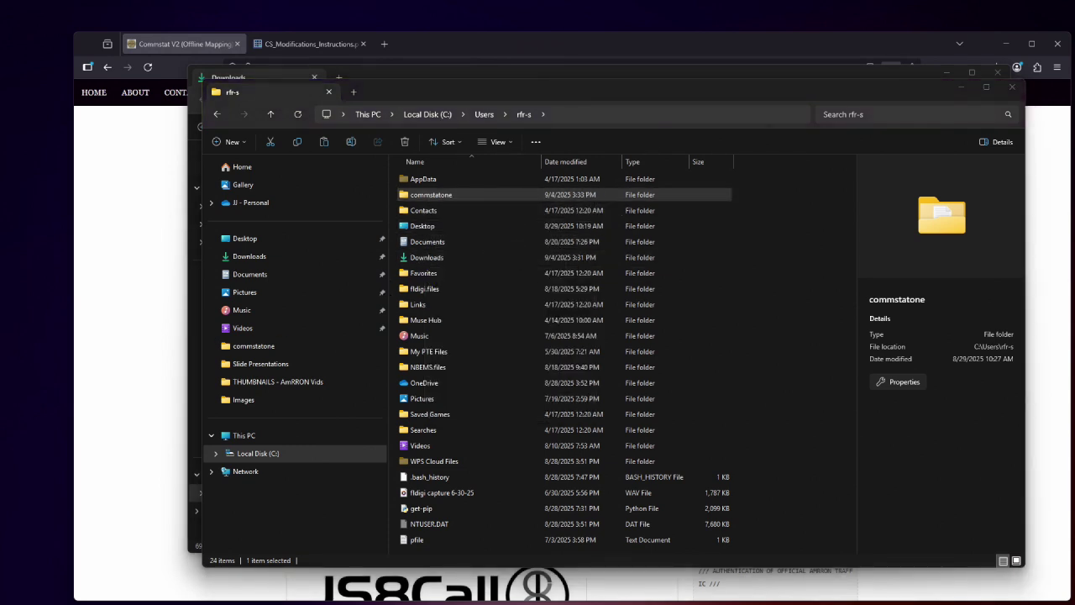
left_click_drag(169, 149, 669, 252)
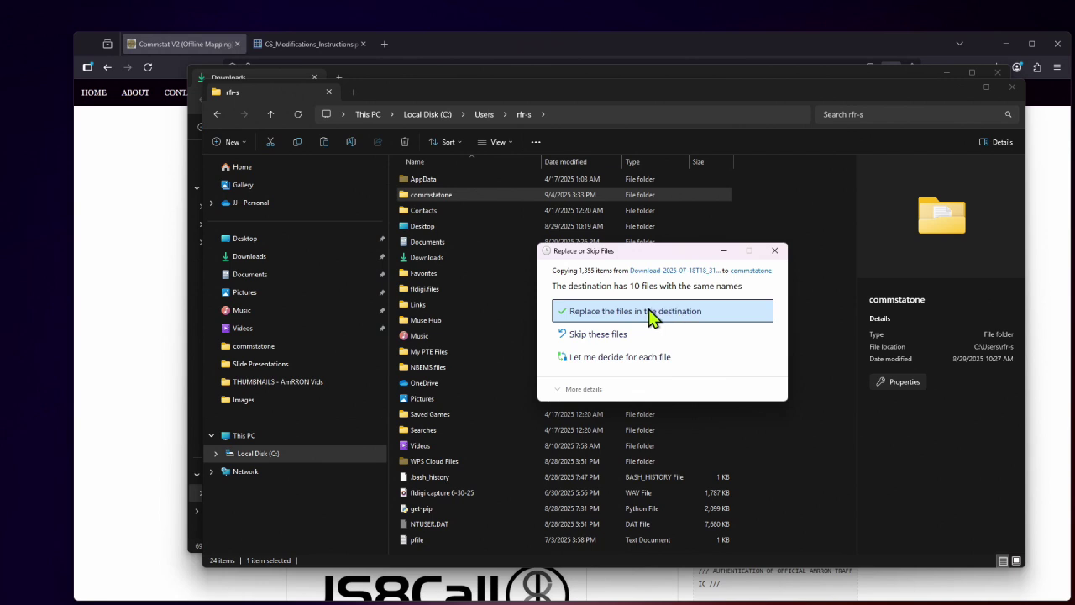
left_click(652, 315)
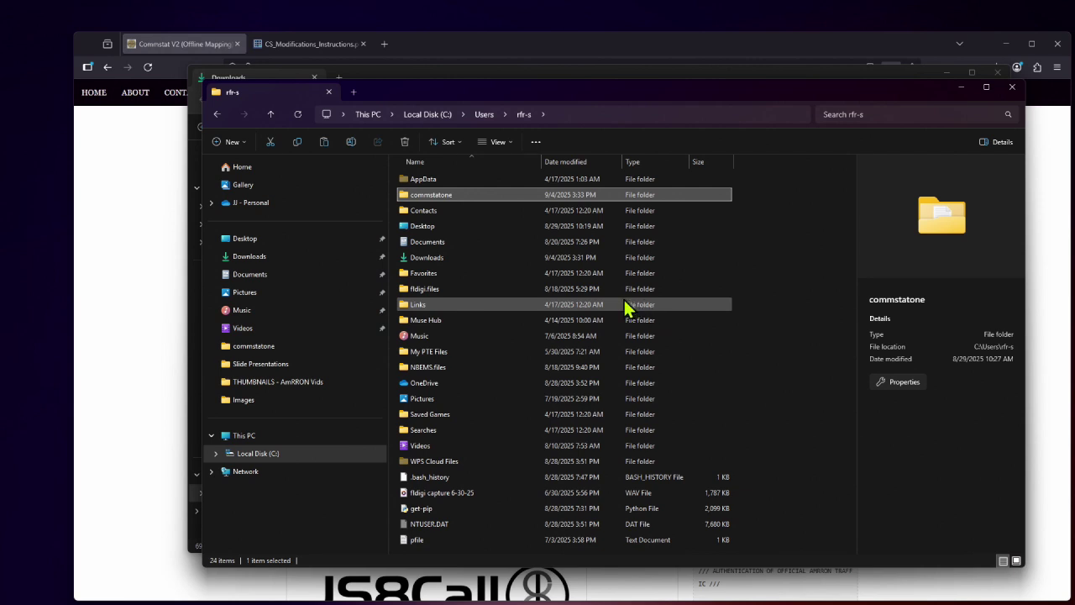
Hide all open windows with Win+D to reveal the desktop
key("super+d")
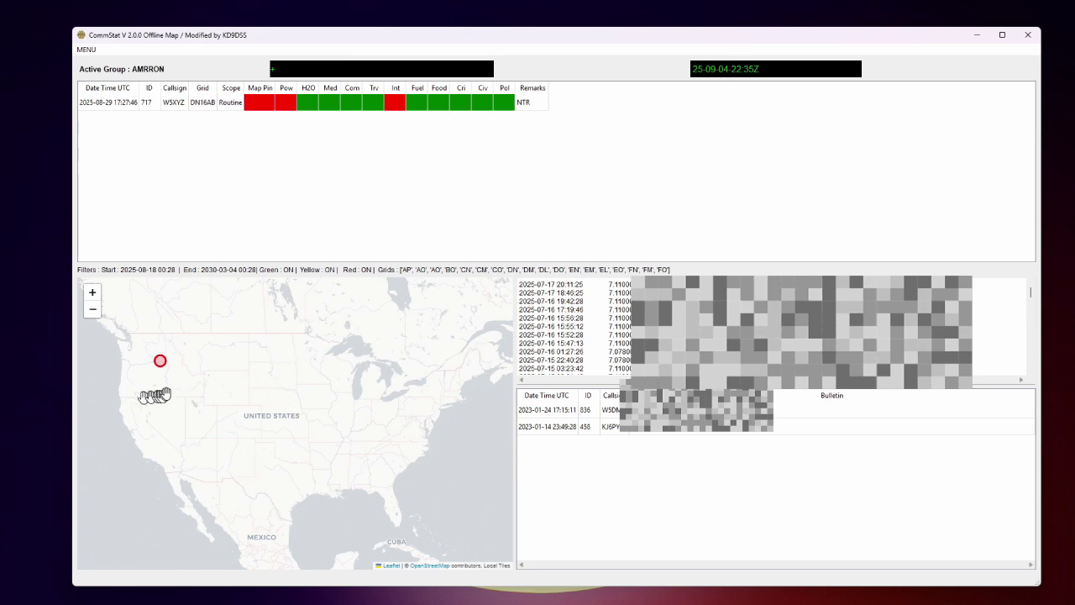
Pan and zoom the map over North America until the red station pin sits near the centre
left_click_drag(158, 395, 331, 446)
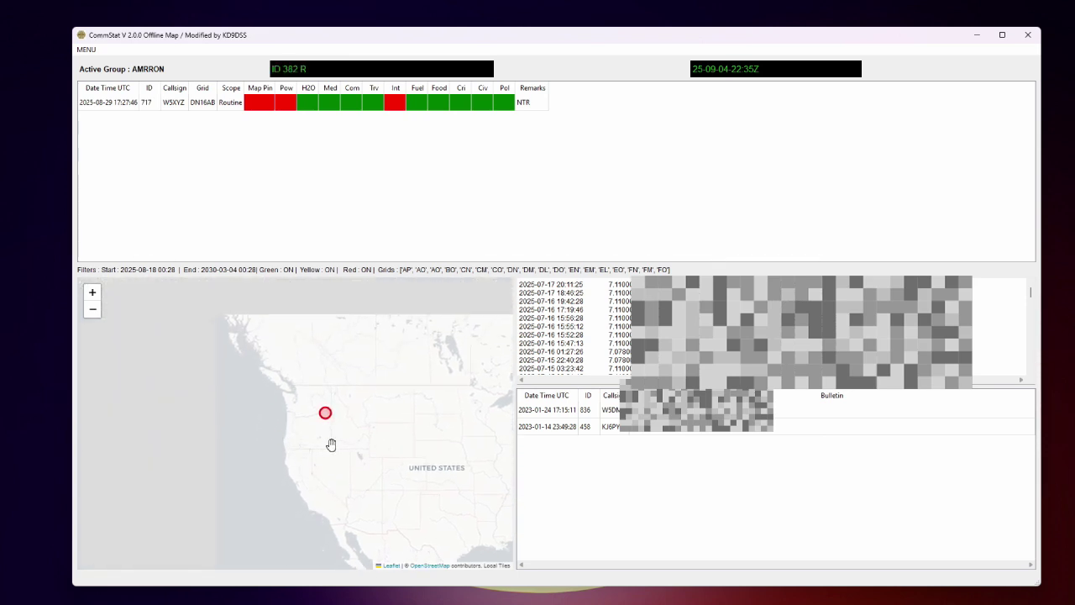
scroll(325, 429, "up", 2)
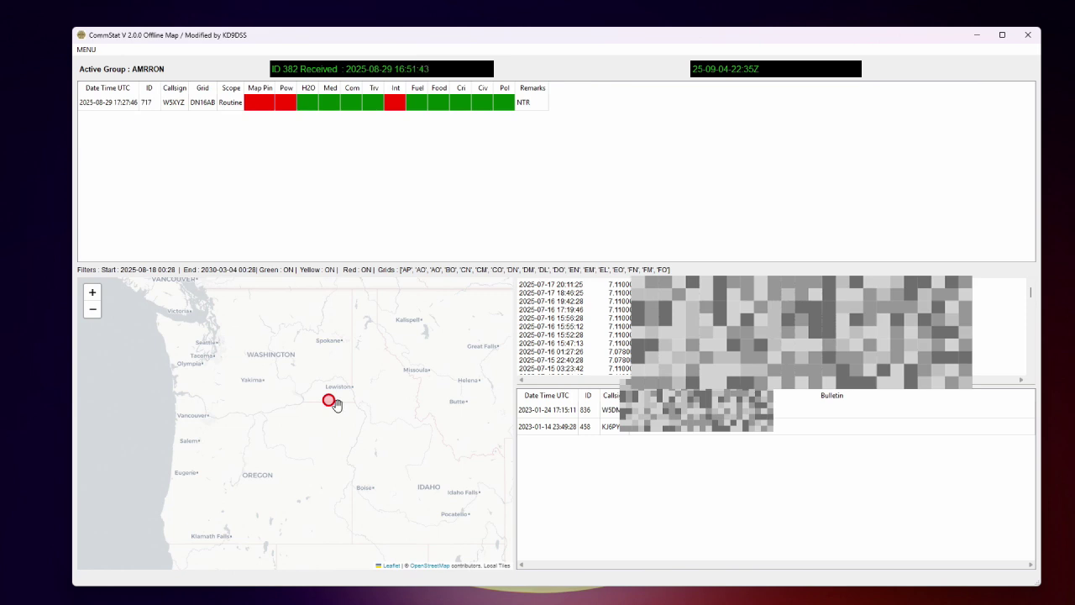
scroll(335, 405, "up", 2)
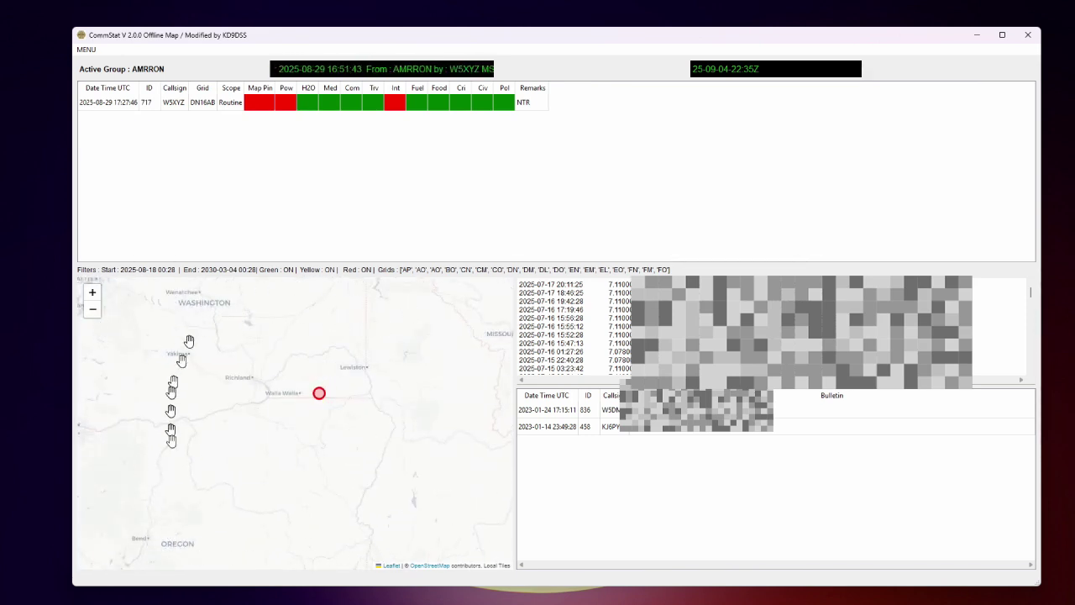
left_click_drag(313, 445, 296, 475)
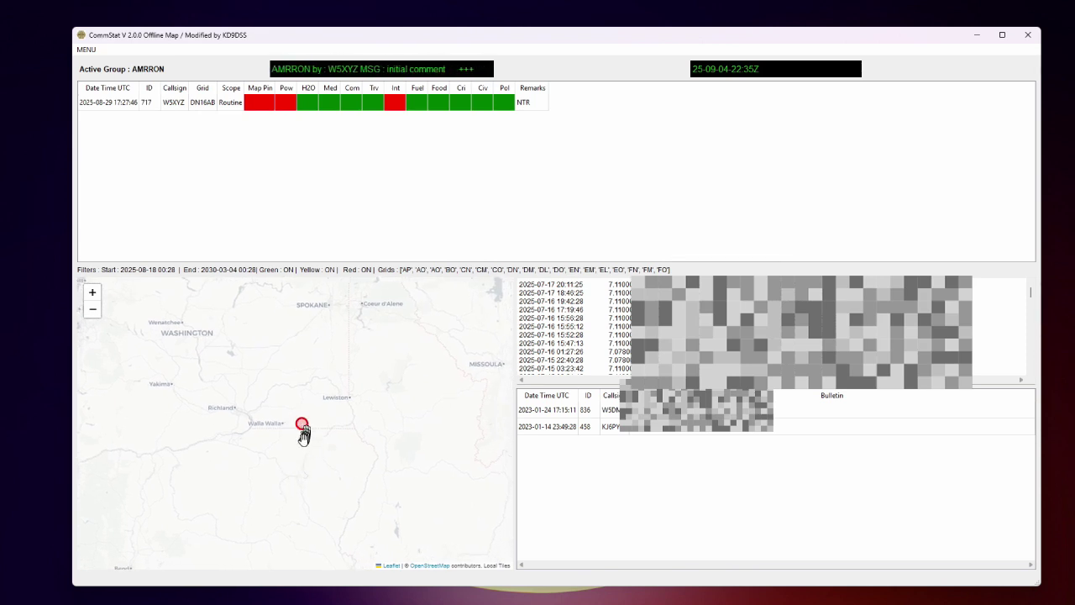
scroll(302, 443, "up", 2)
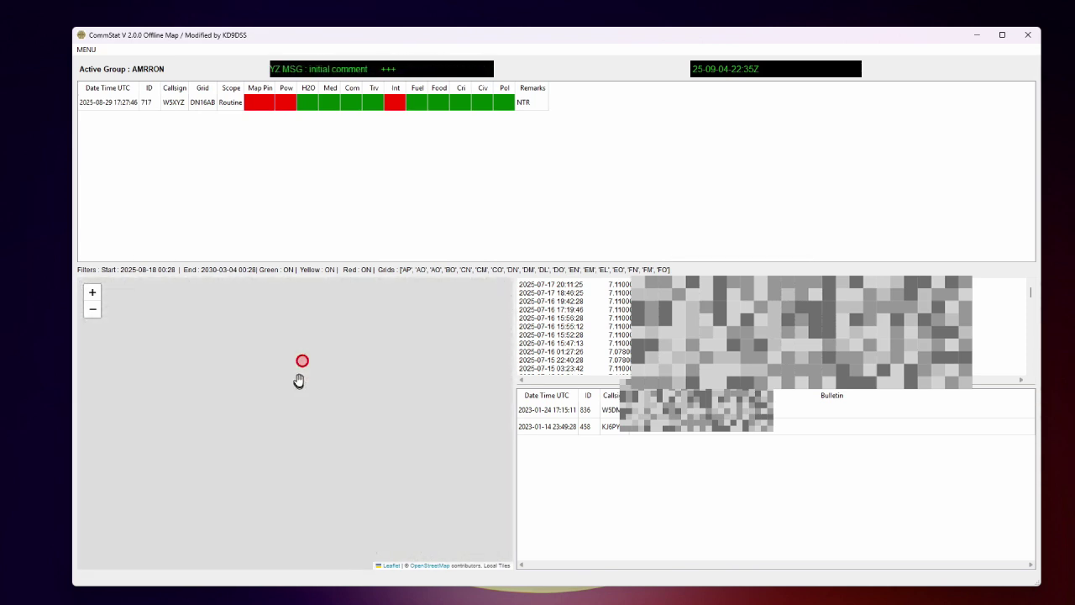
left_click_drag(300, 377, 313, 456)
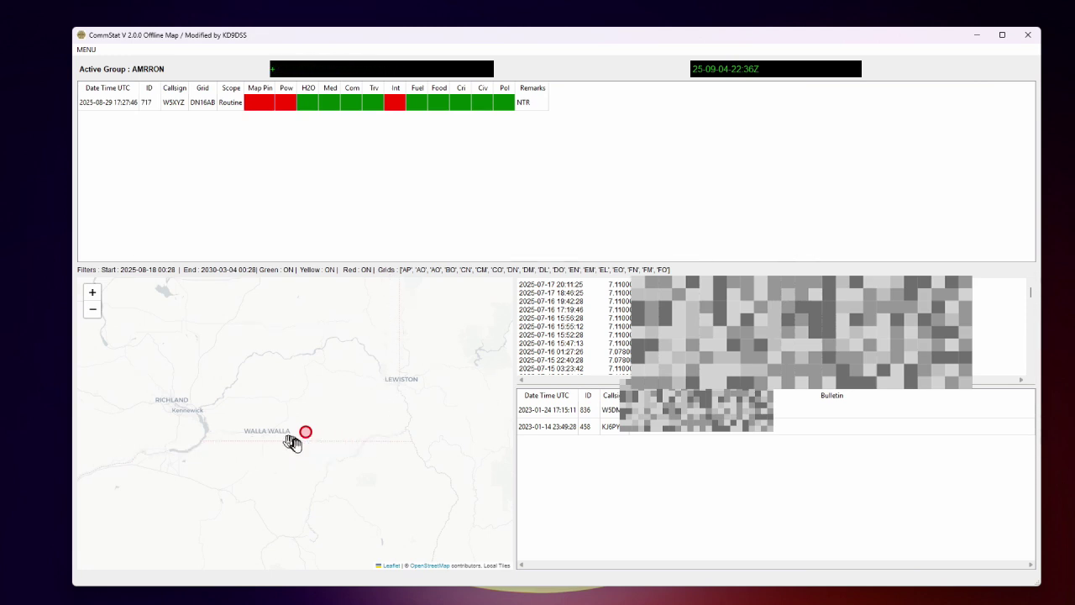
scroll(307, 446, "up", 1)
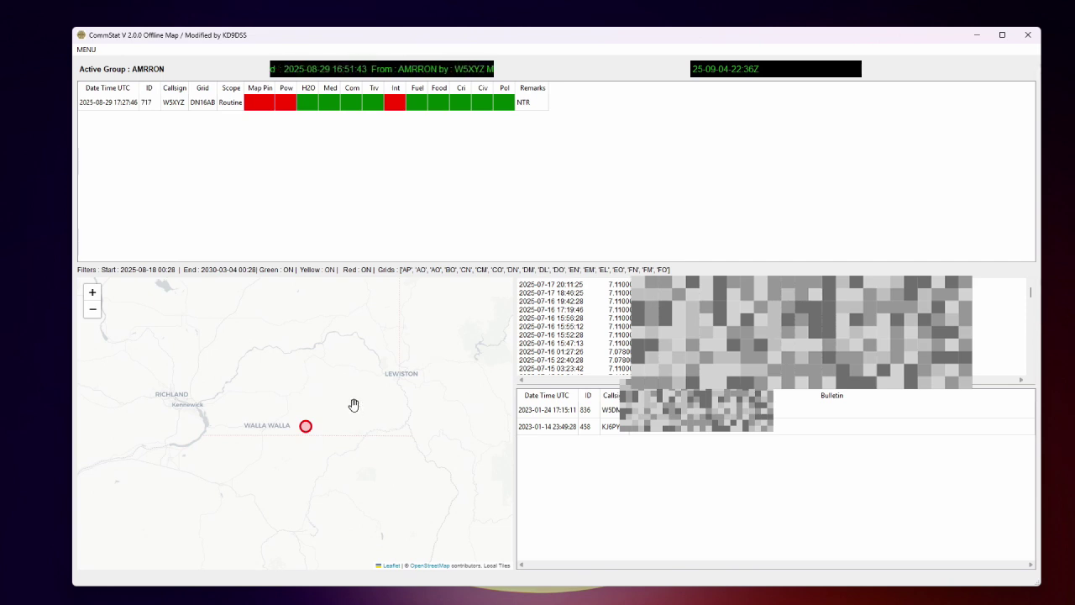
scroll(353, 405, "down", 2)
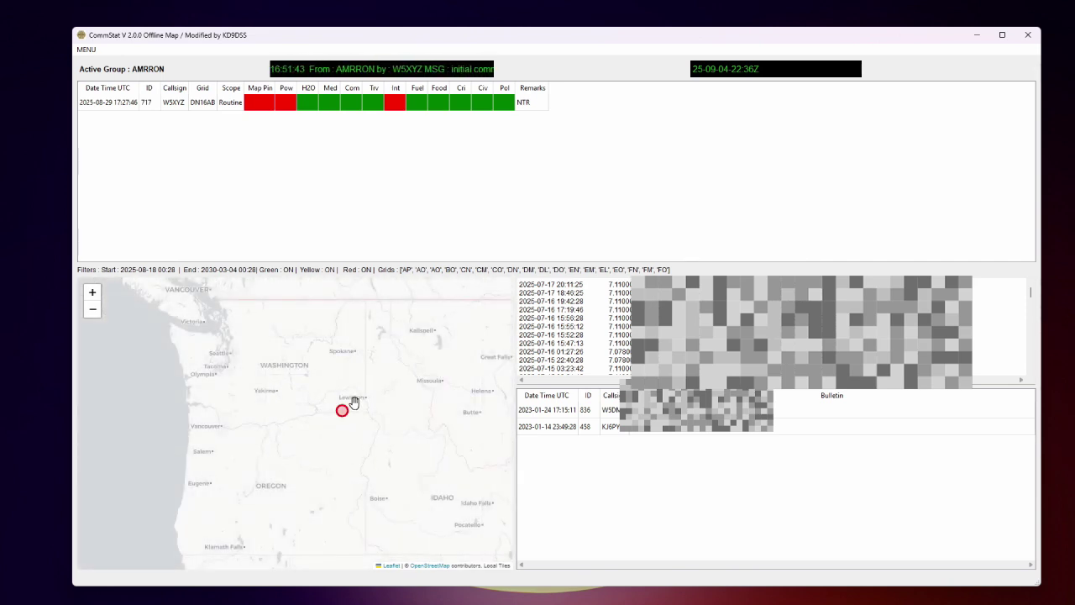
scroll(353, 403, "down", 3)
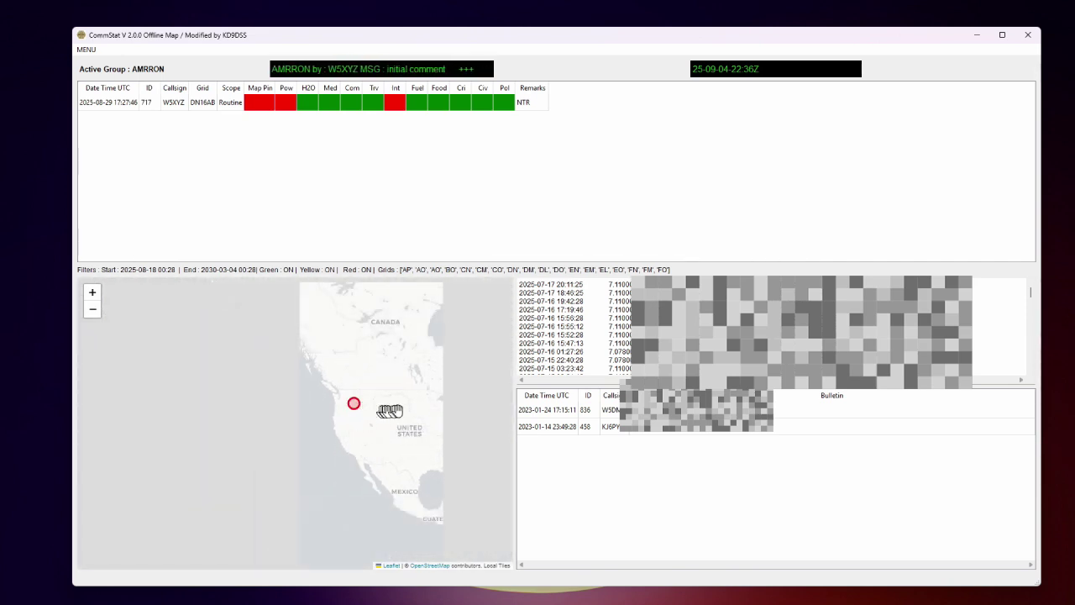
left_click_drag(403, 408, 328, 384)
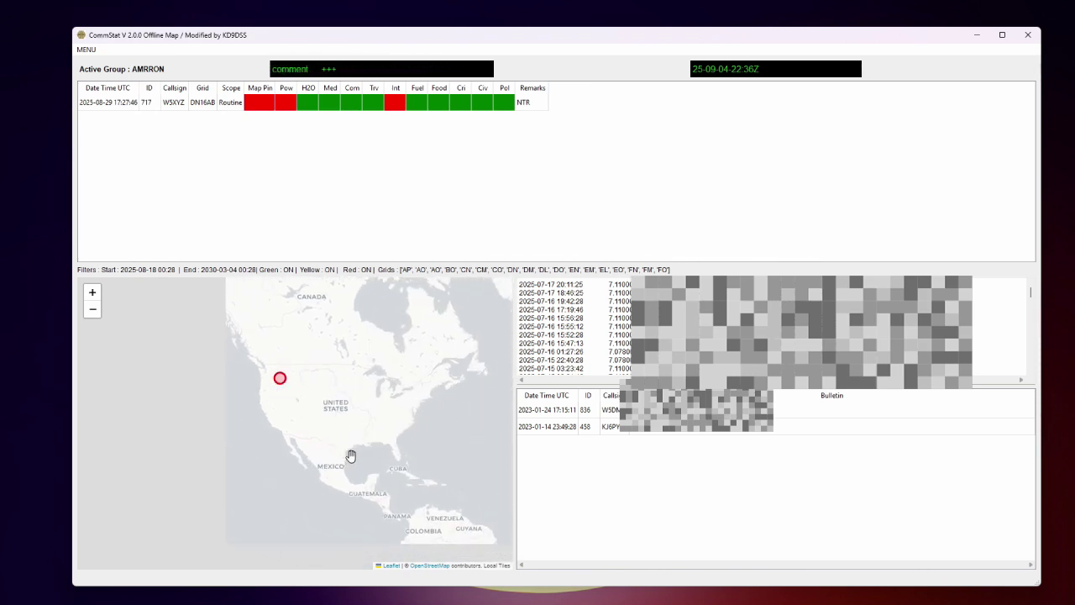
scroll(279, 393, "up", 2)
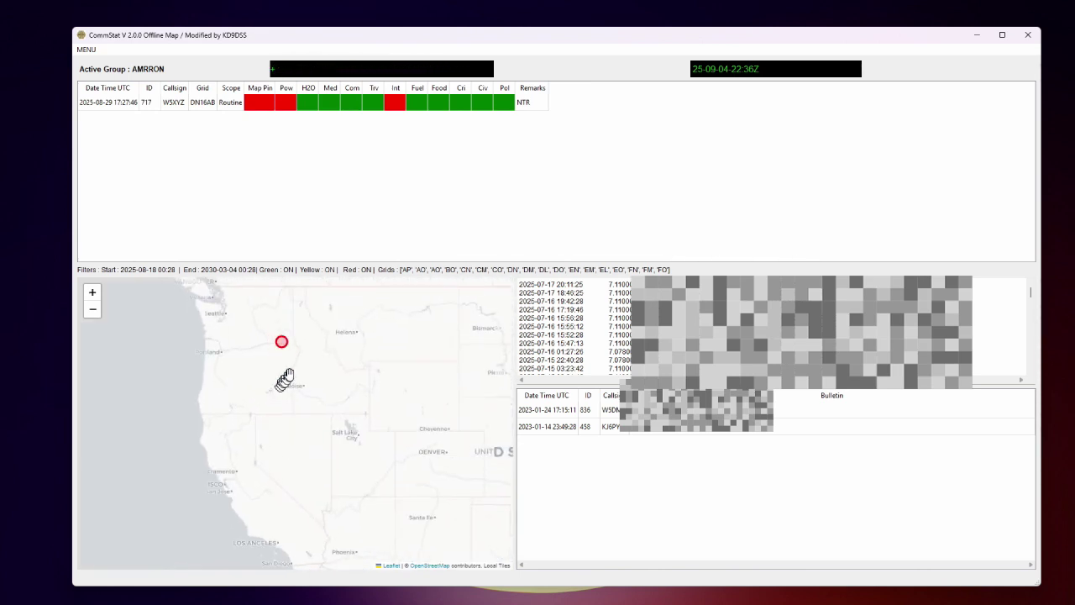
left_click_drag(280, 377, 363, 438)
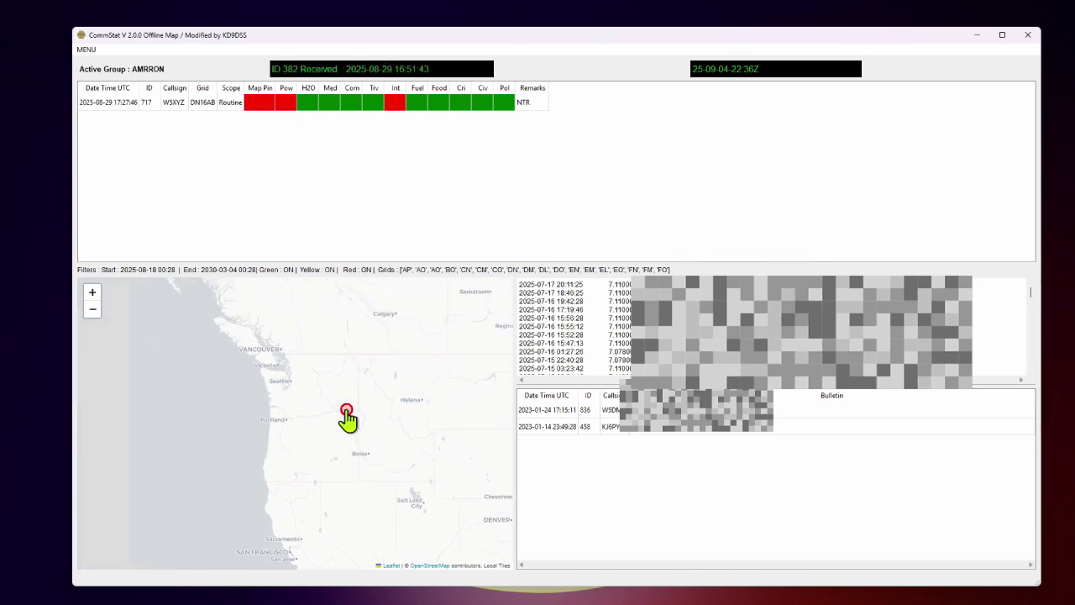
scroll(346, 418, "up", 2)
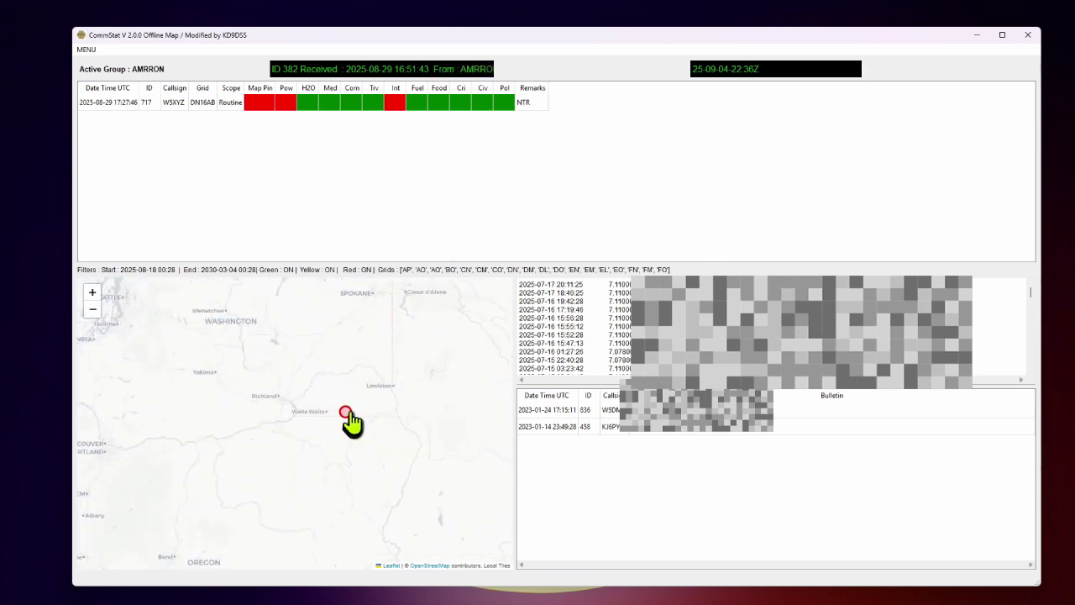
Open the red pin's popup and highlight its StatRep ID 717
left_click(346, 412)
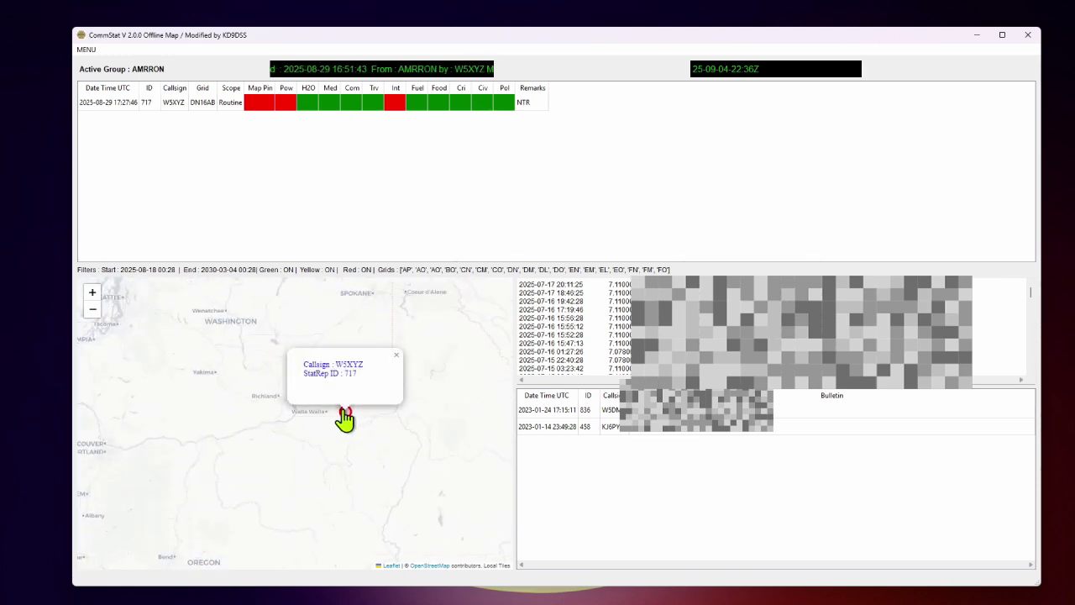
left_click_drag(336, 372, 311, 365)
left_click(360, 380)
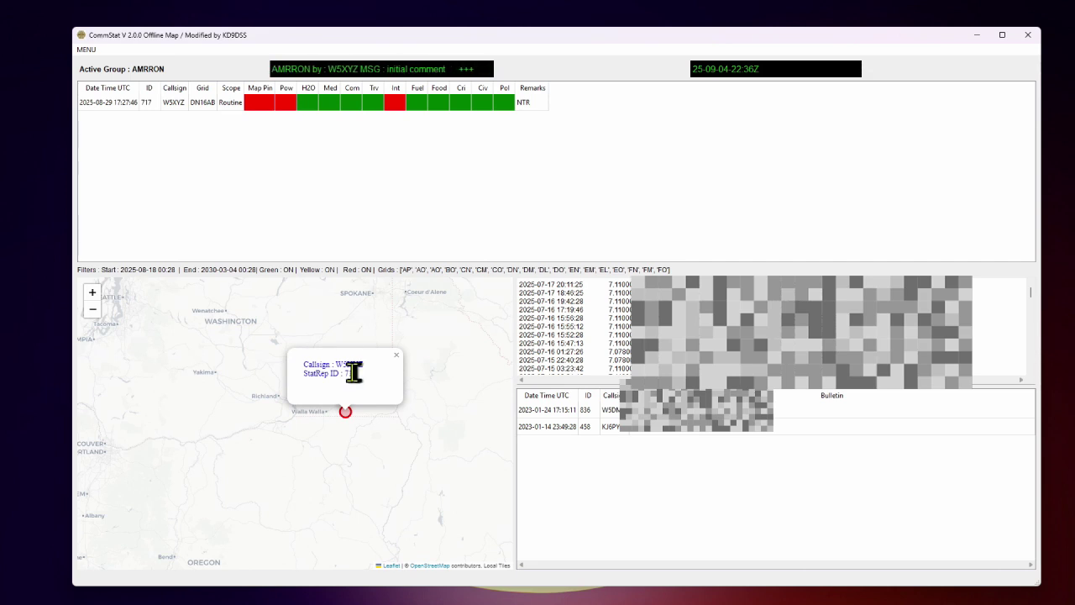
double_click(349, 373)
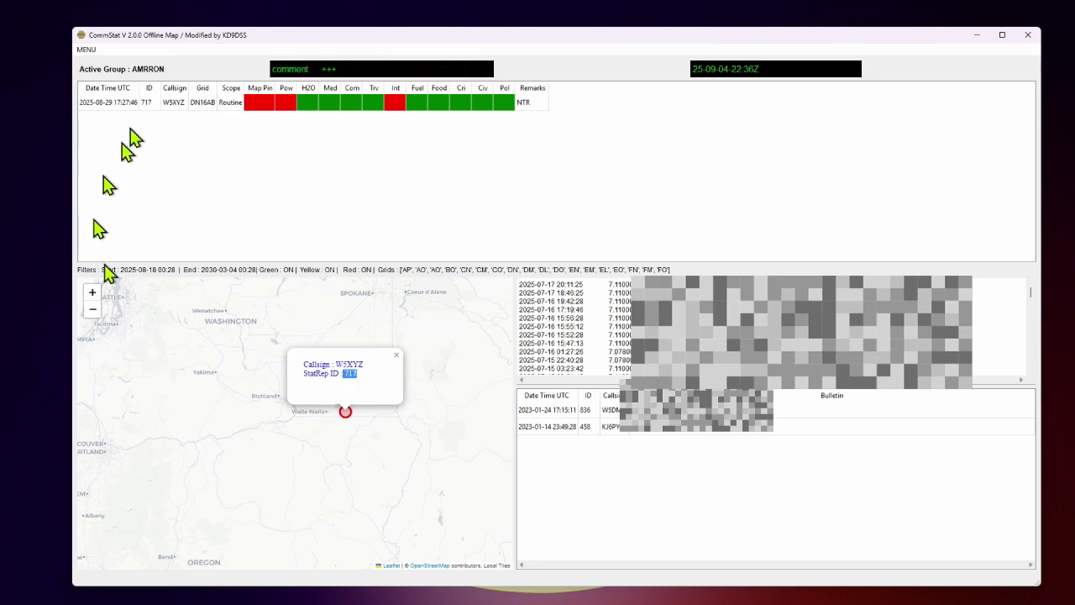
left_click(88, 50)
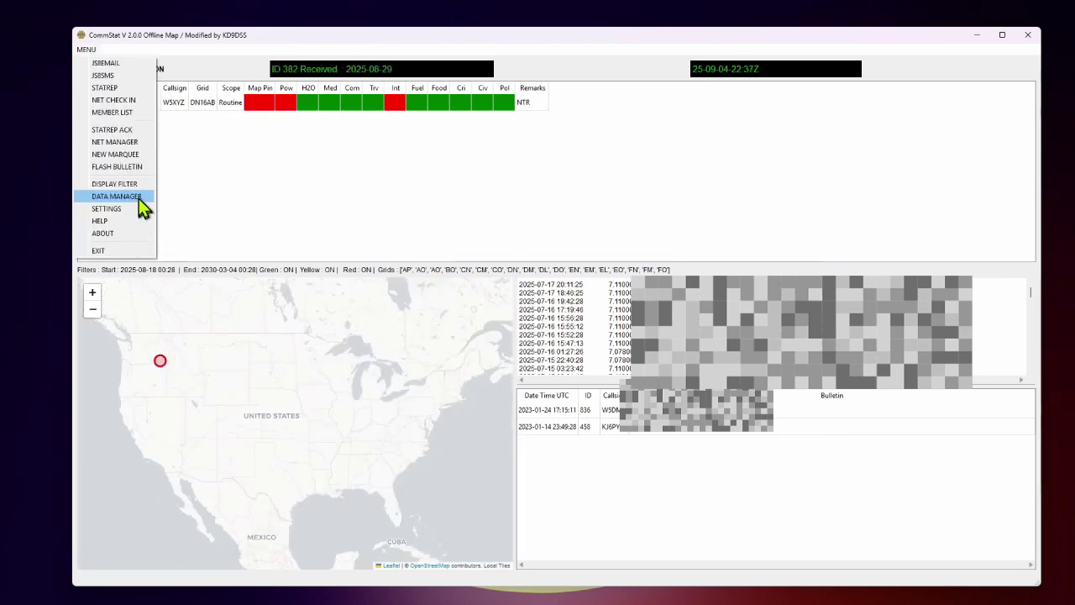
left_click(112, 130)
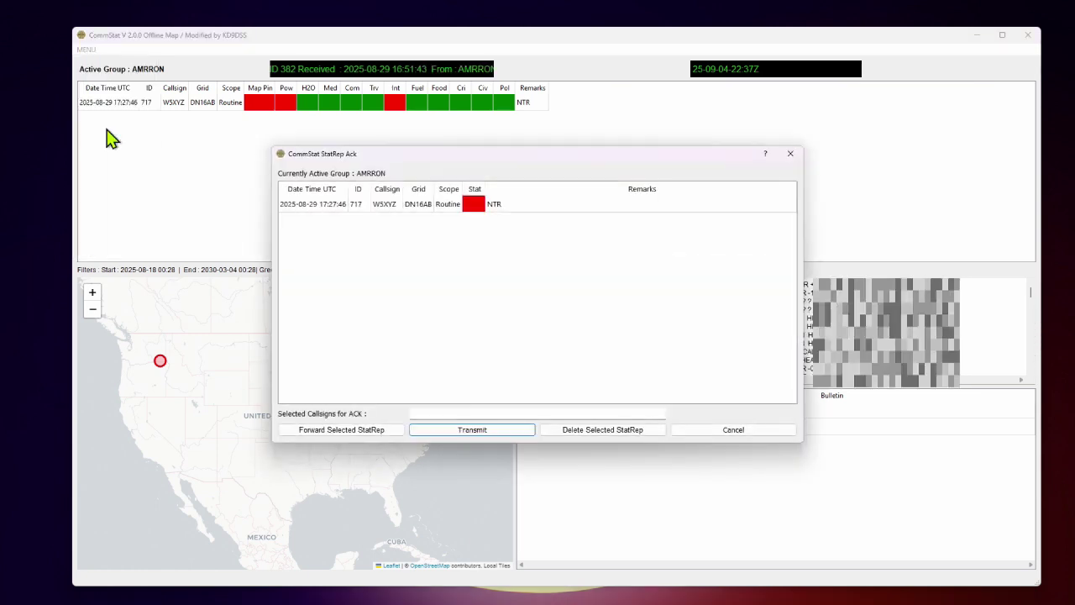
left_click(363, 207)
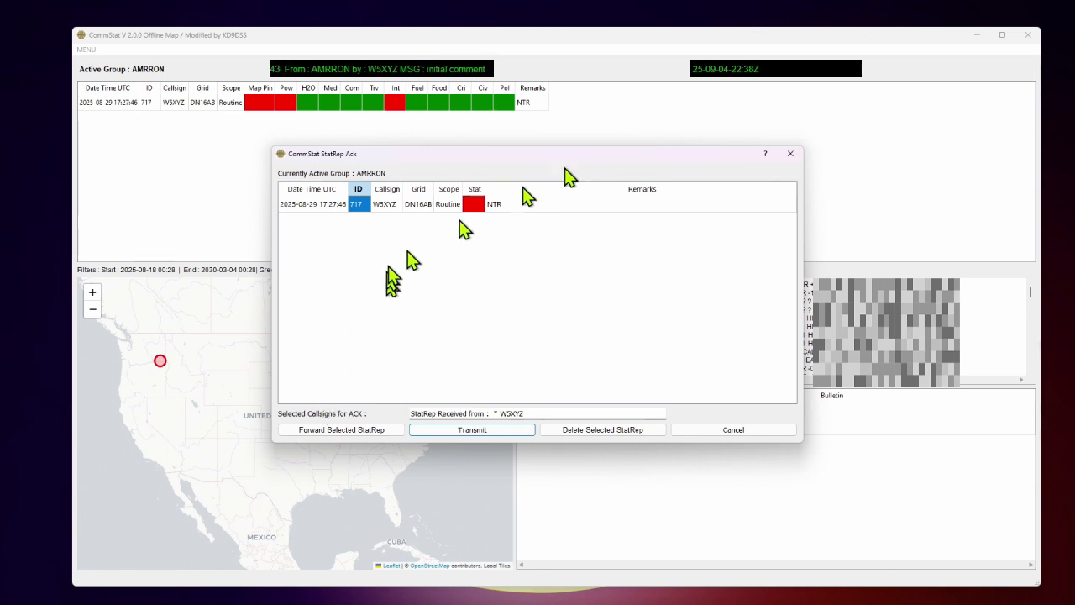
left_click(791, 155)
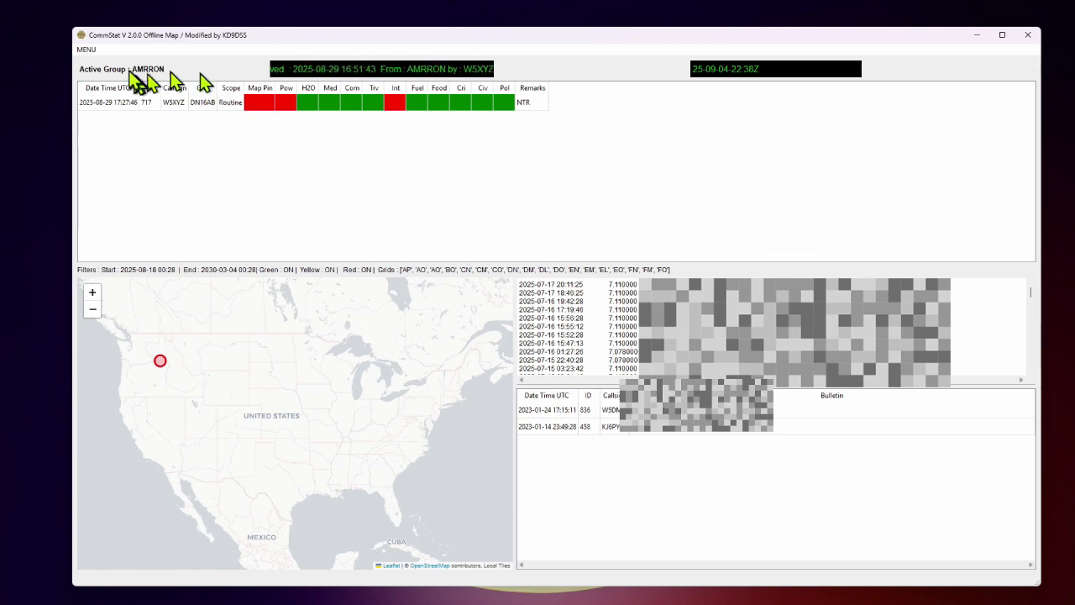
Start a new StatRep 5.1 report from the main menu and list its Scope options
left_click(86, 48)
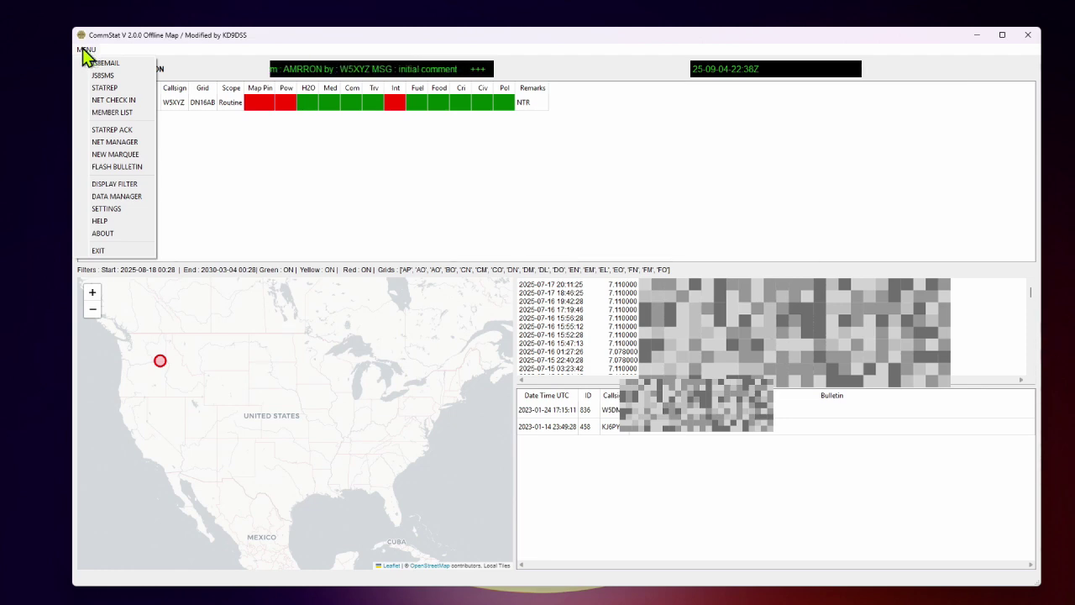
left_click(142, 87)
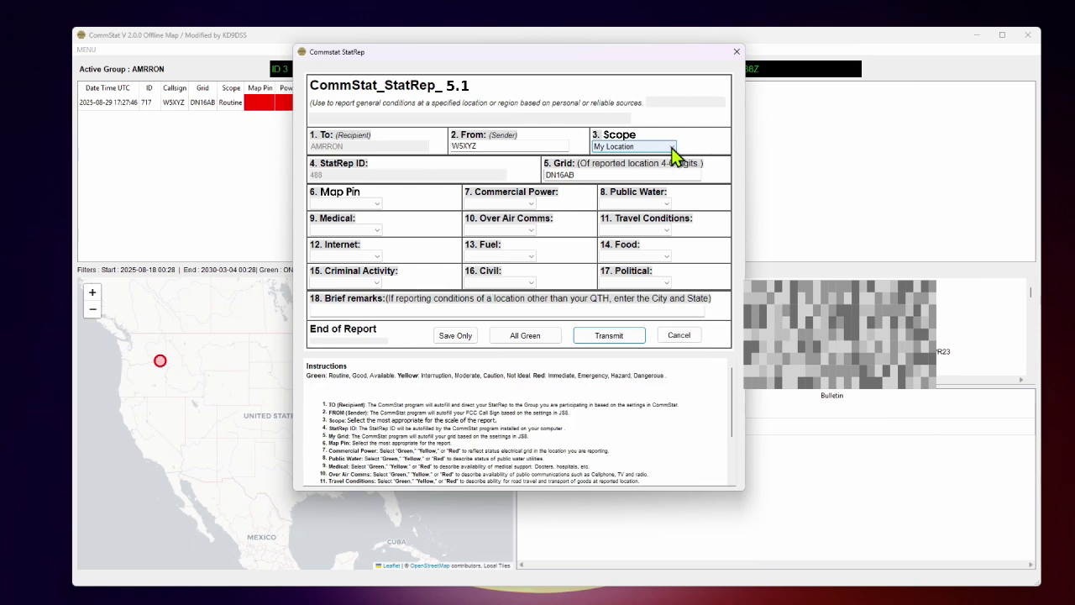
left_click(674, 152)
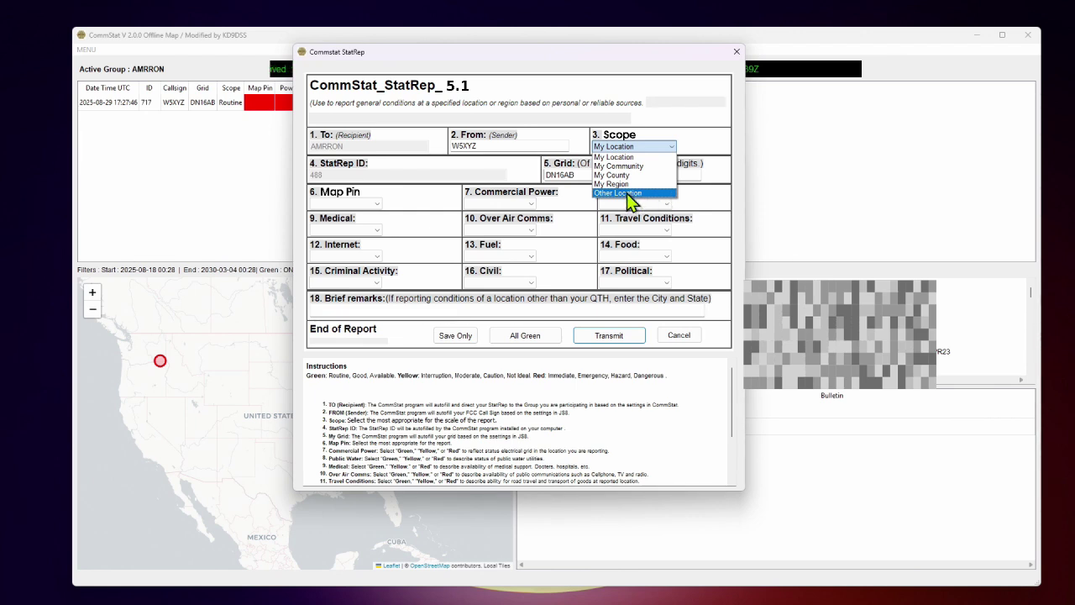
Set Scope to Other Location and review the Map Pin, Commercial Power, Public Water, Criminal Activity and Internet choices
left_click(629, 193)
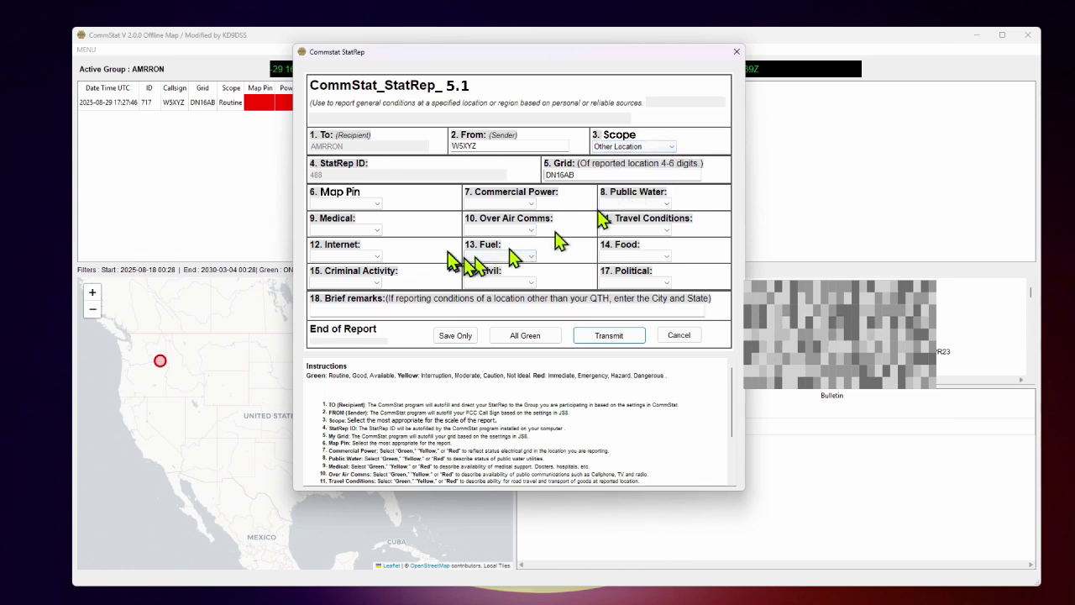
left_click(378, 206)
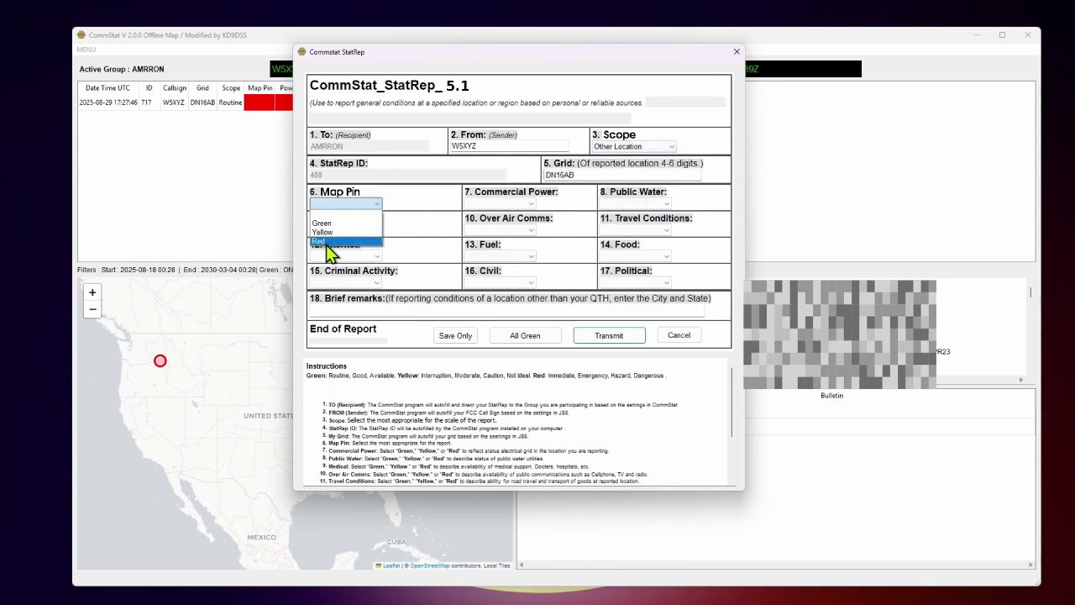
left_click(530, 201)
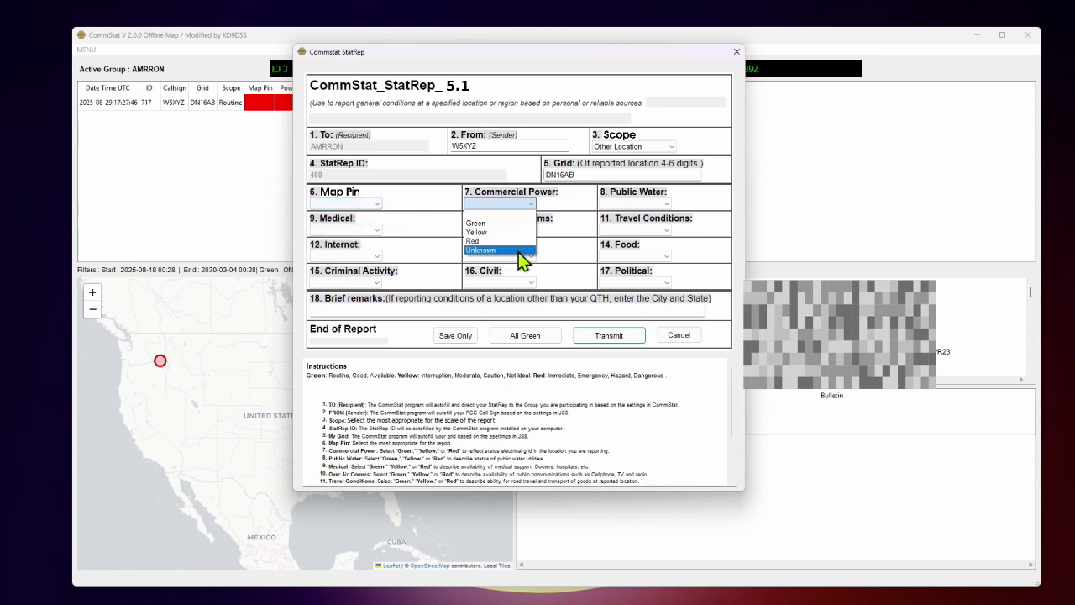
left_click(665, 204)
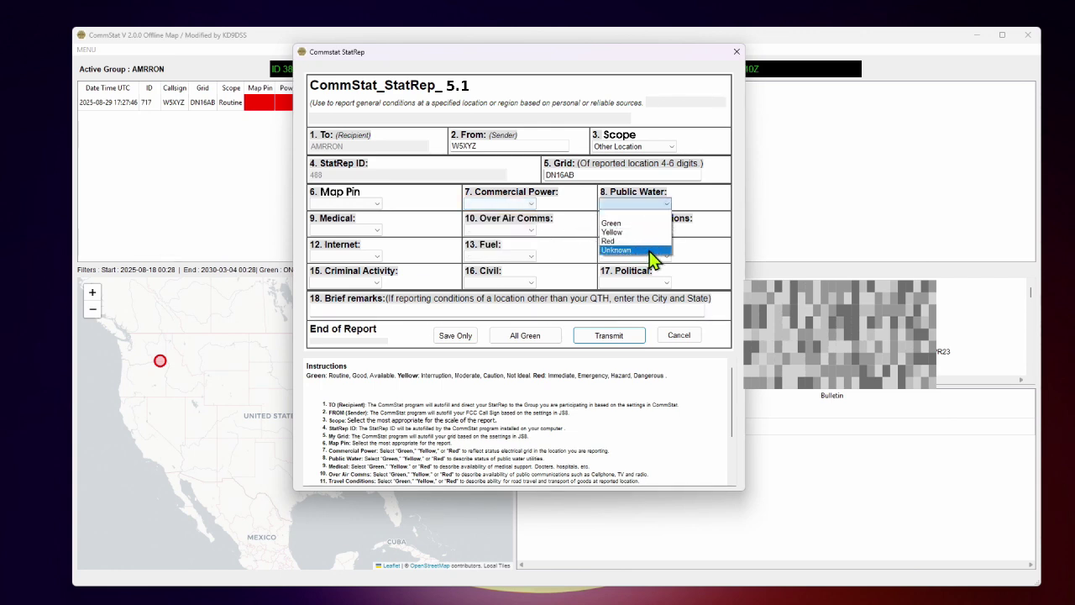
left_click(375, 283)
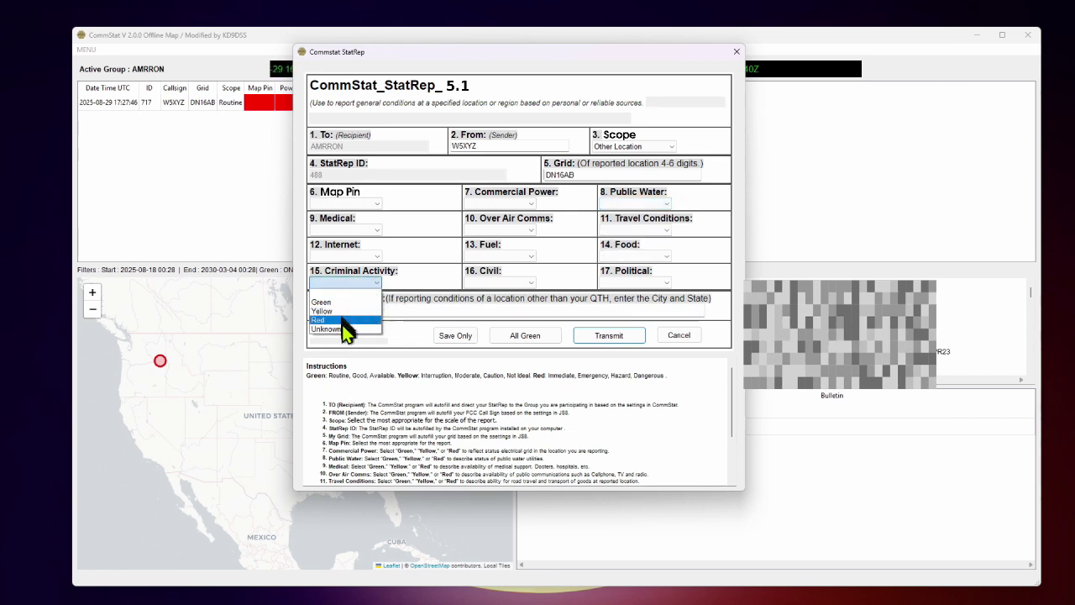
left_click(375, 257)
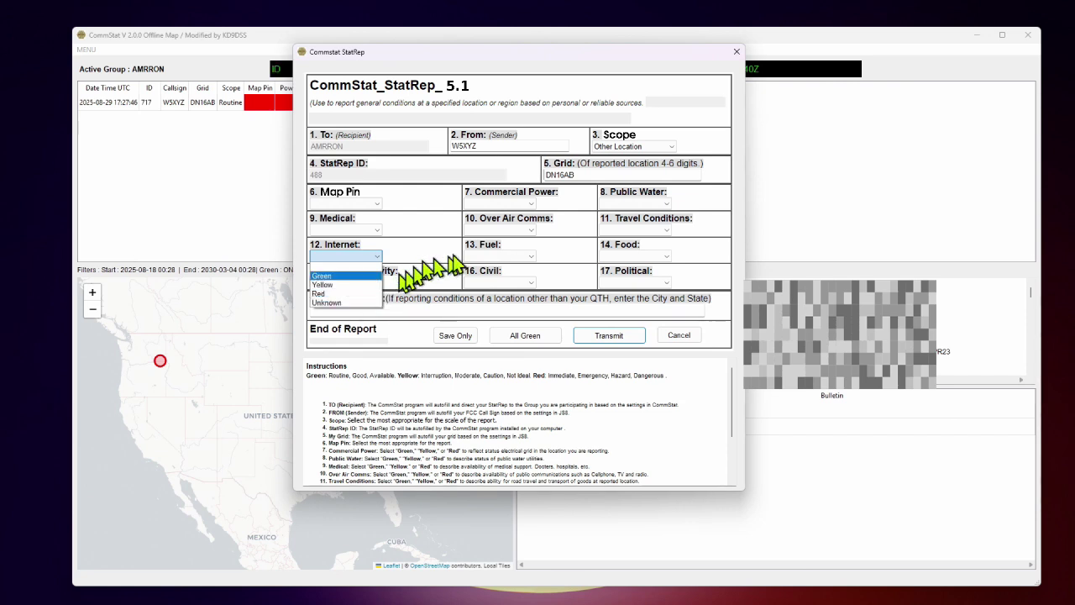
Set Commercial Power to Red and Public Water to Unknown, then close the form unsent
left_click(531, 205)
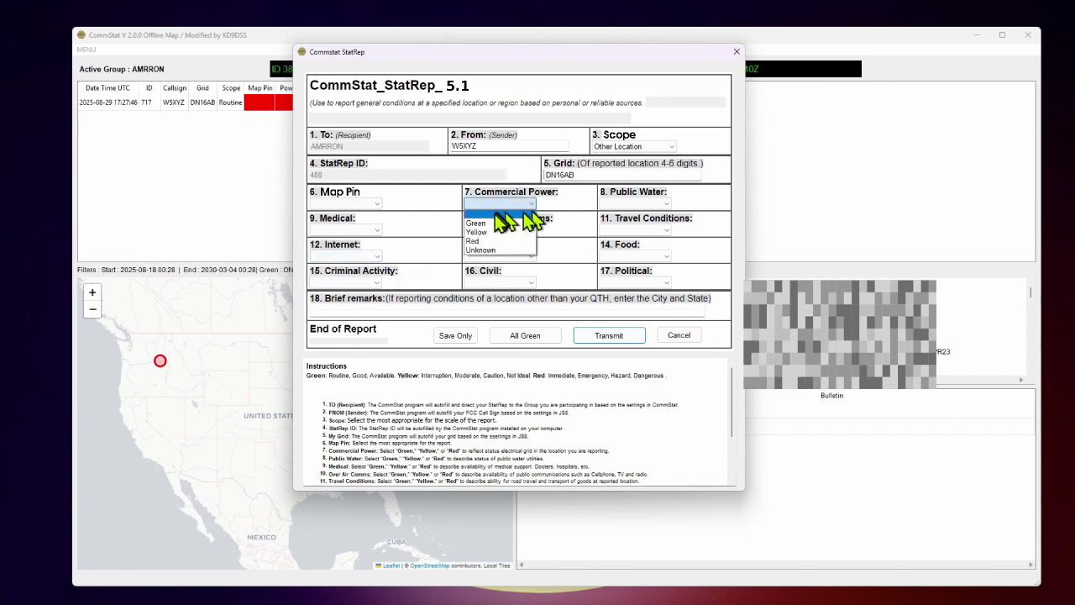
left_click(485, 242)
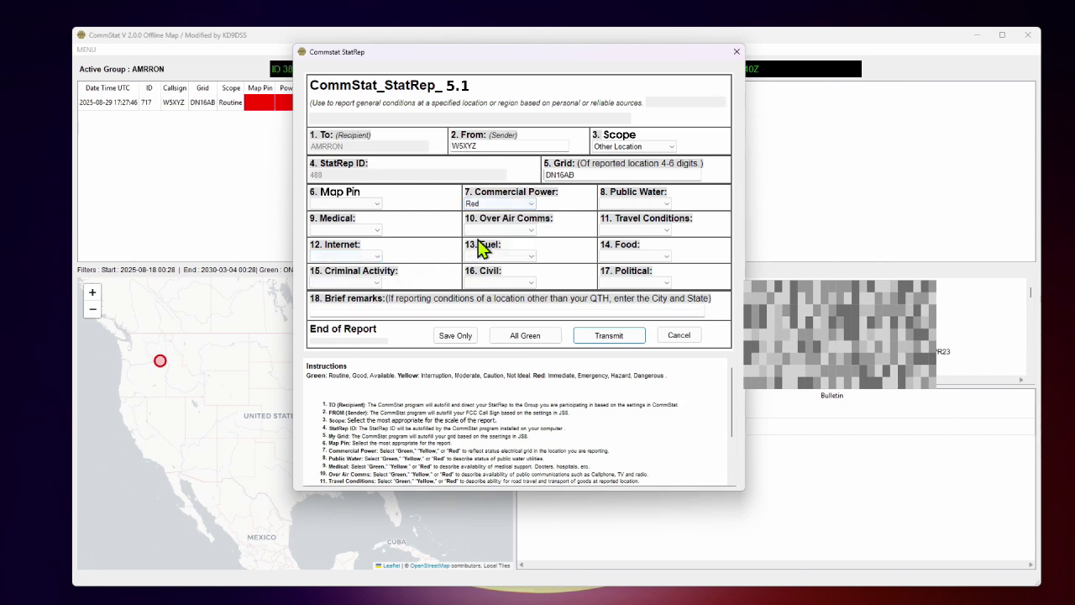
left_click(670, 206)
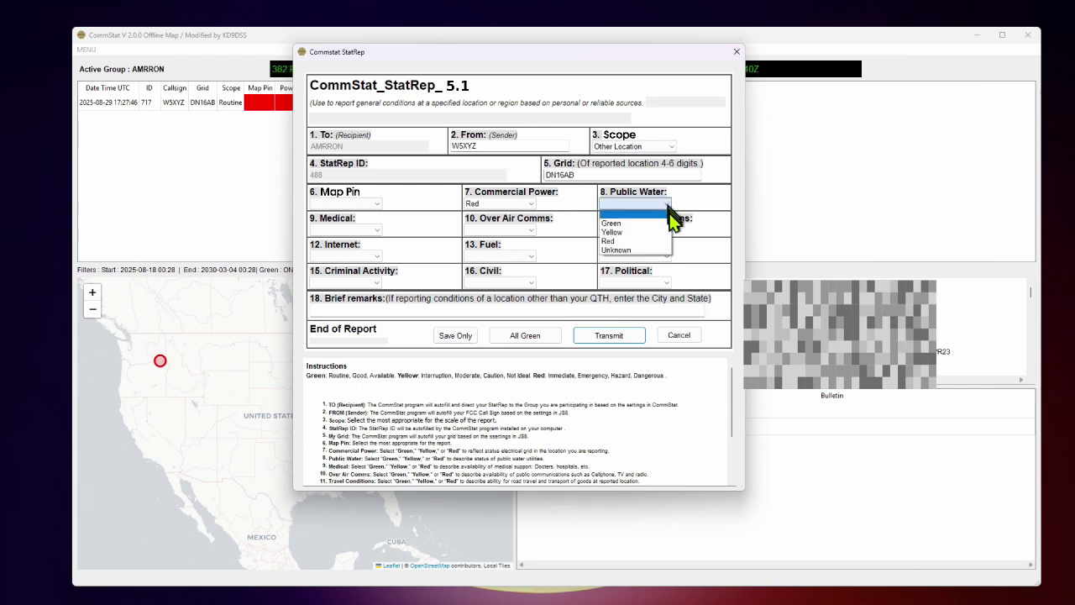
left_click(641, 250)
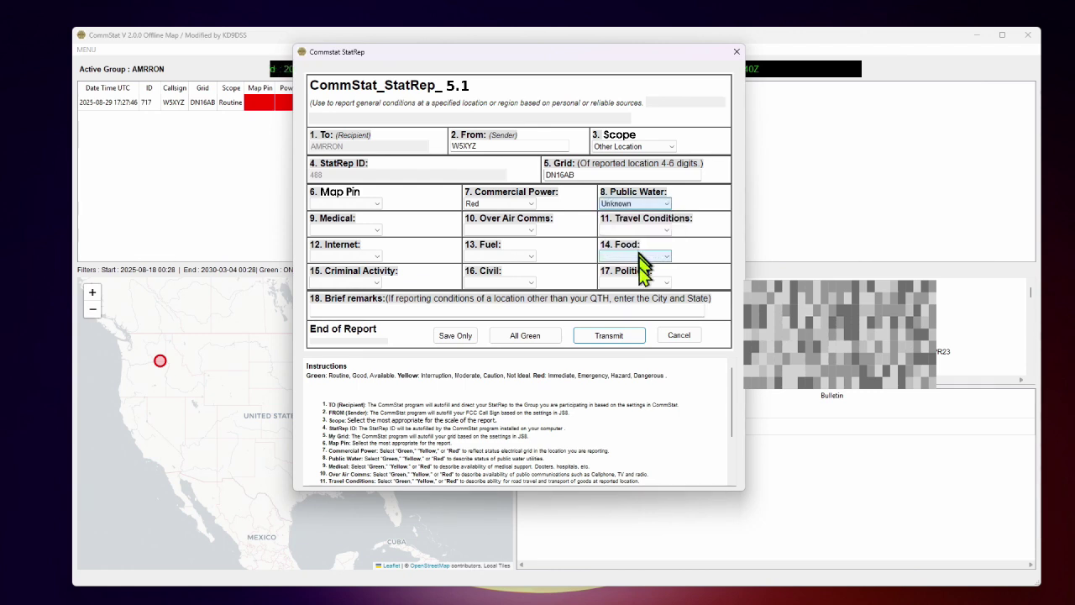
left_click(669, 205)
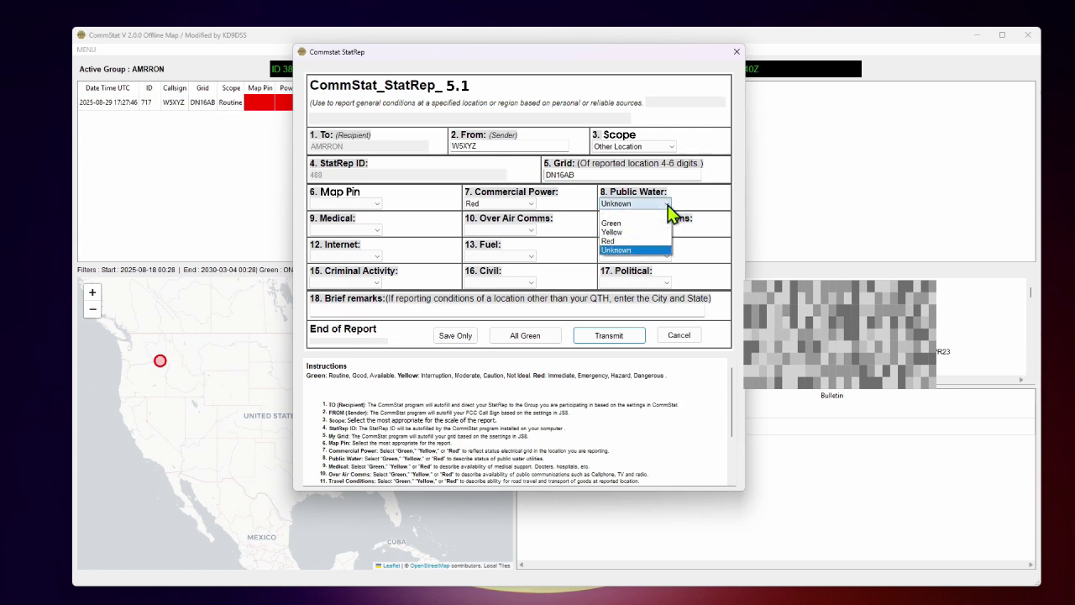
left_click(627, 250)
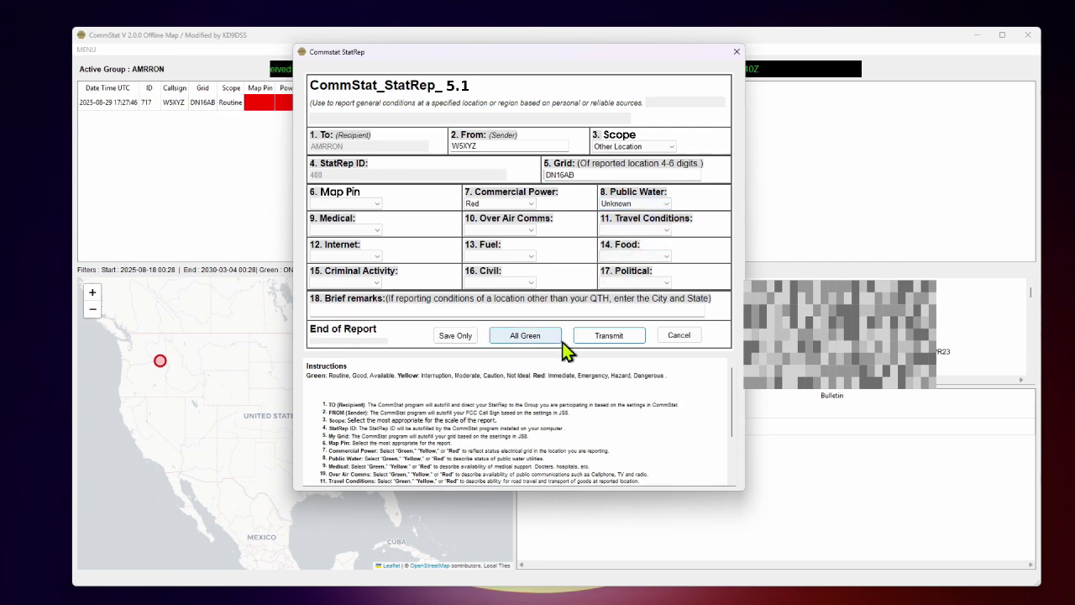
left_click(736, 52)
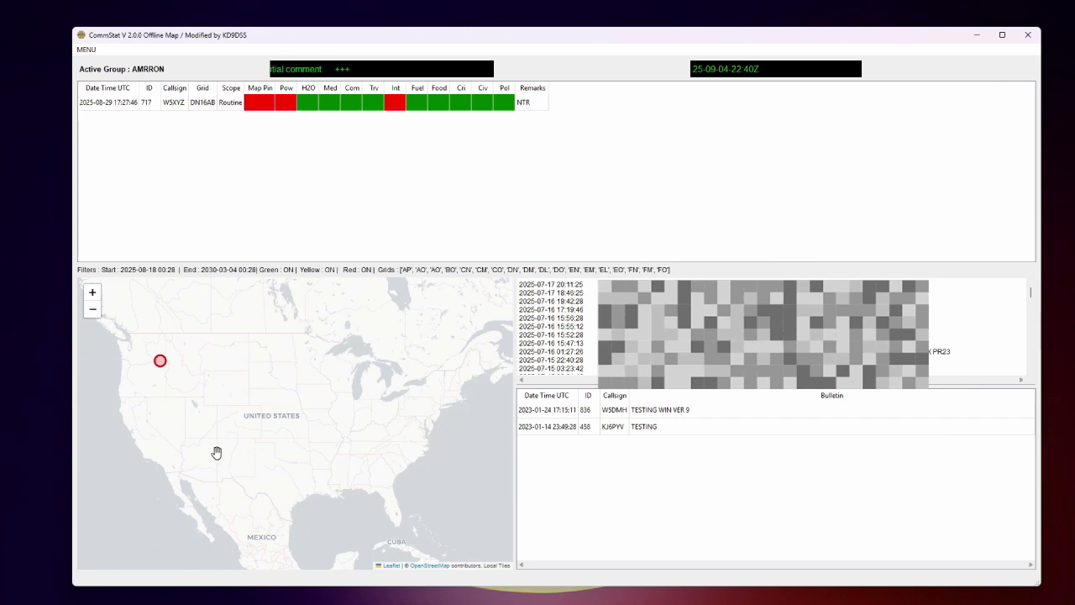
left_click(87, 51)
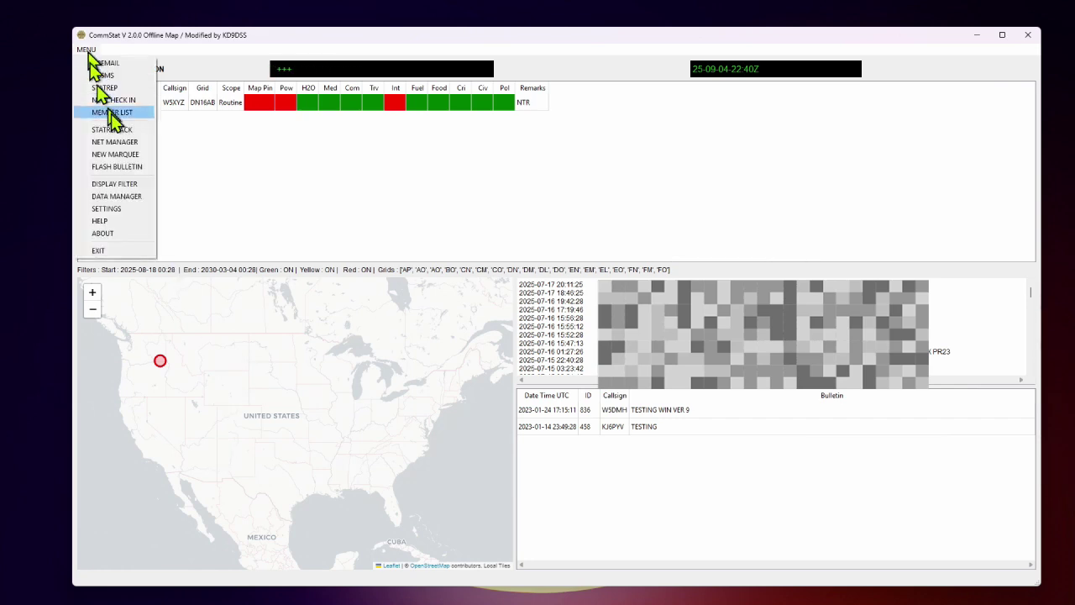
left_click(107, 87)
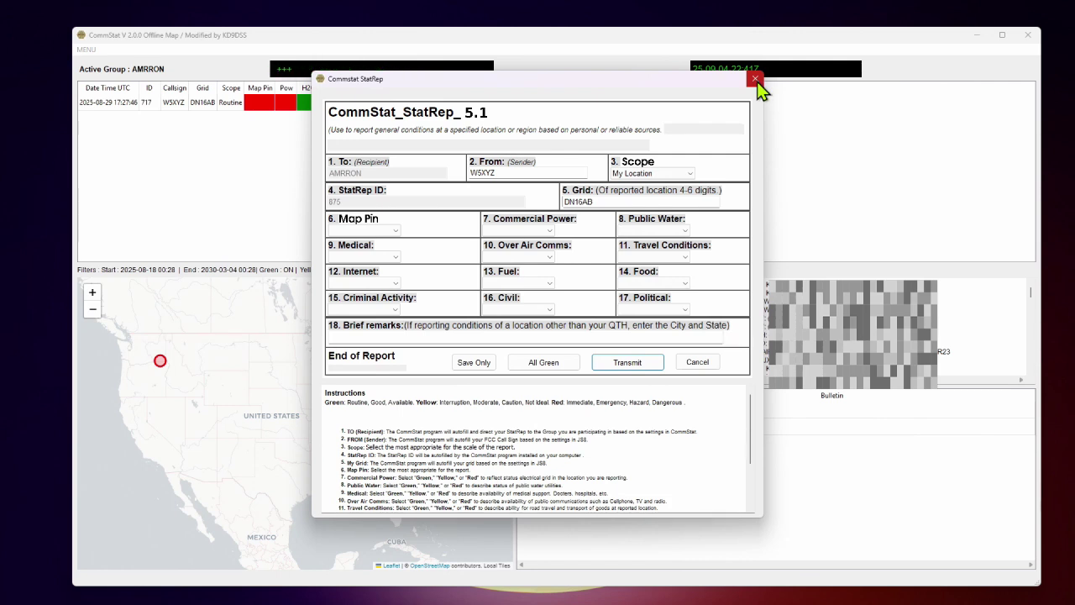
left_click(756, 80)
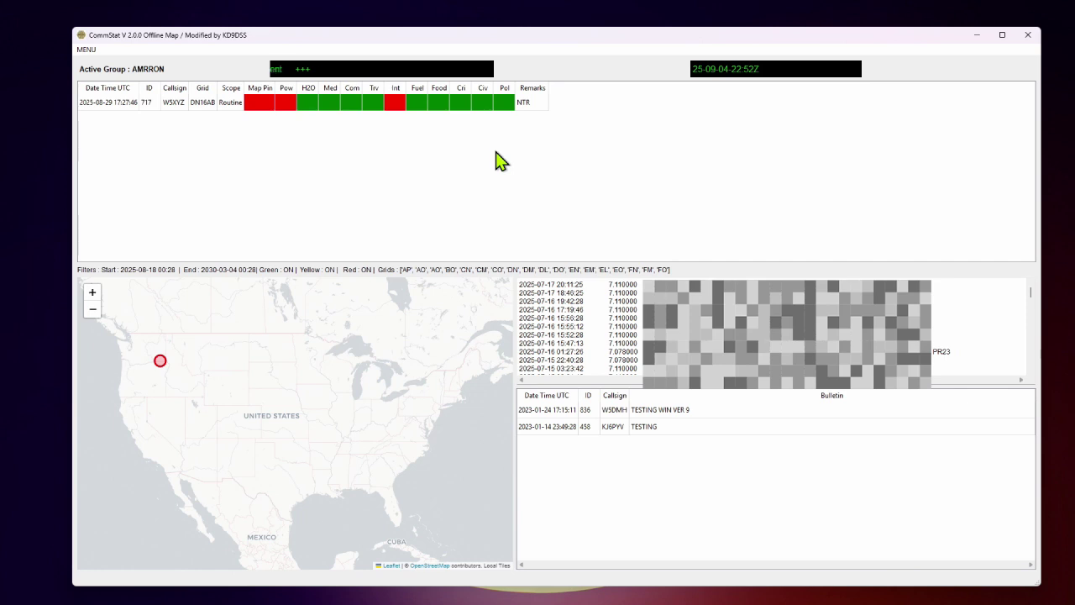